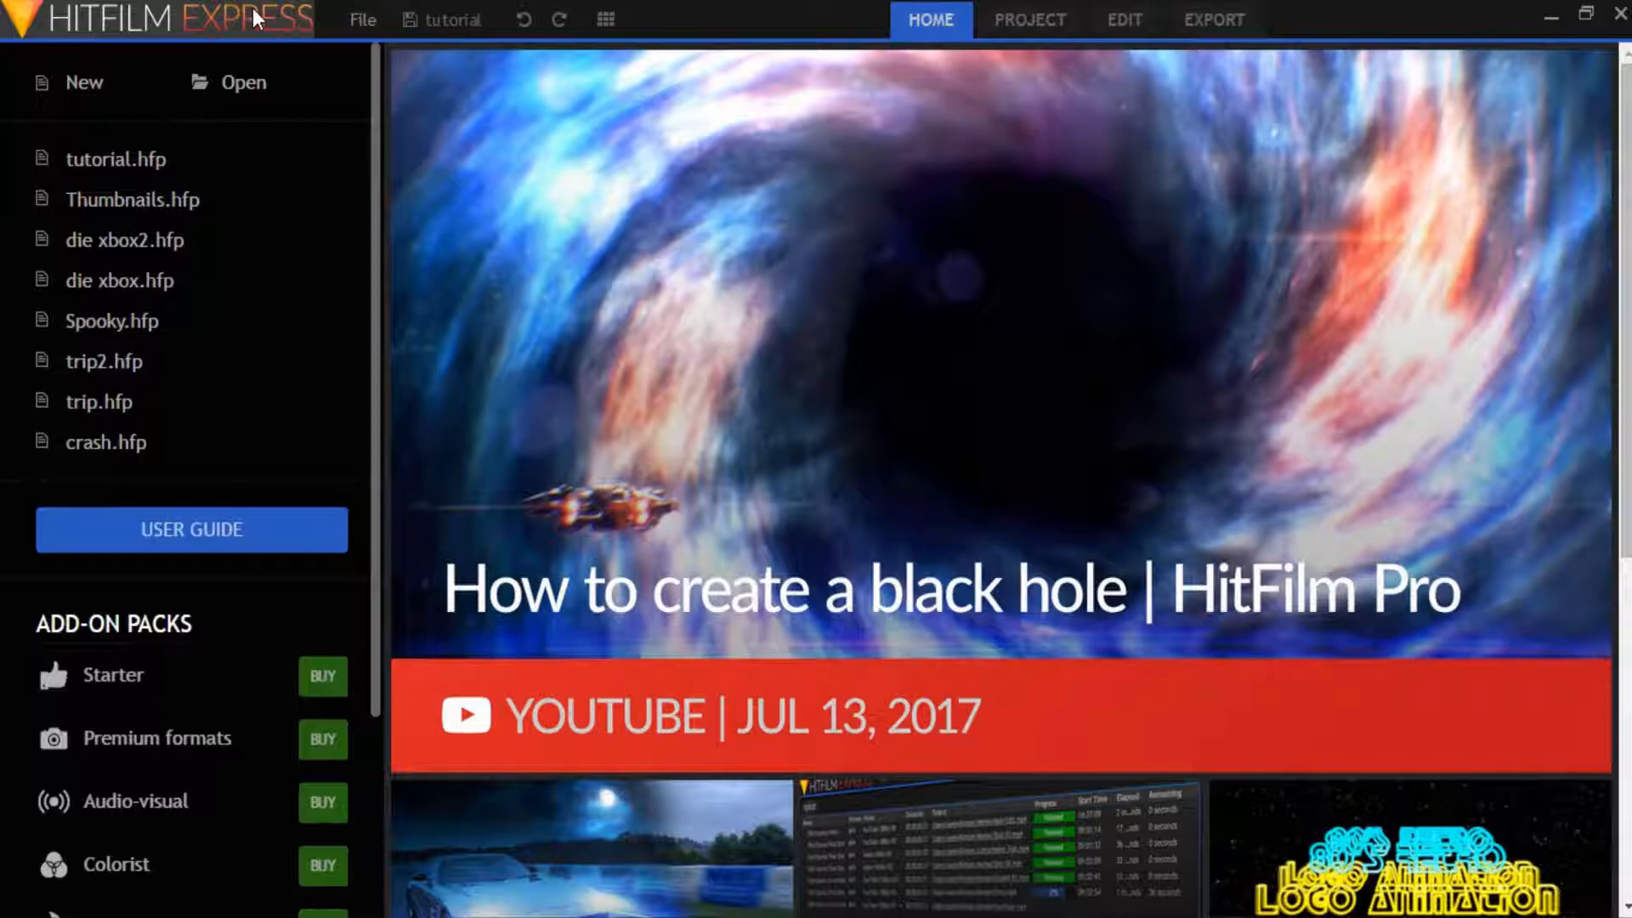
Step: Review the project settings, and preview the Static Sound.mp3 and 20170711131528.MP4 media in the trimmer
click(1024, 24)
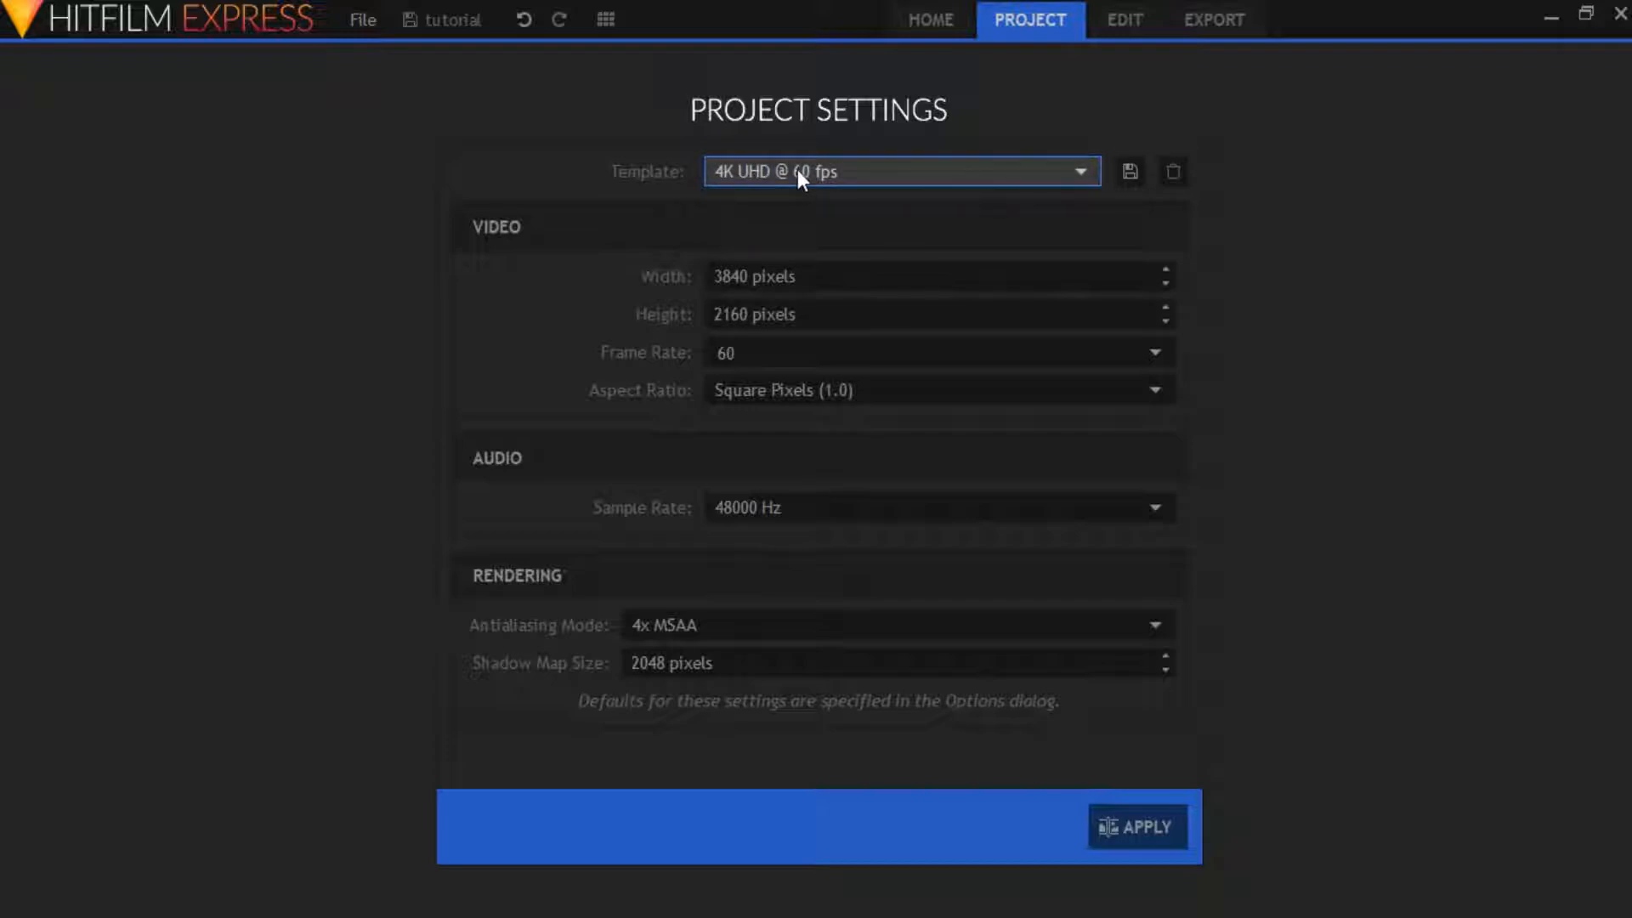
click(1119, 23)
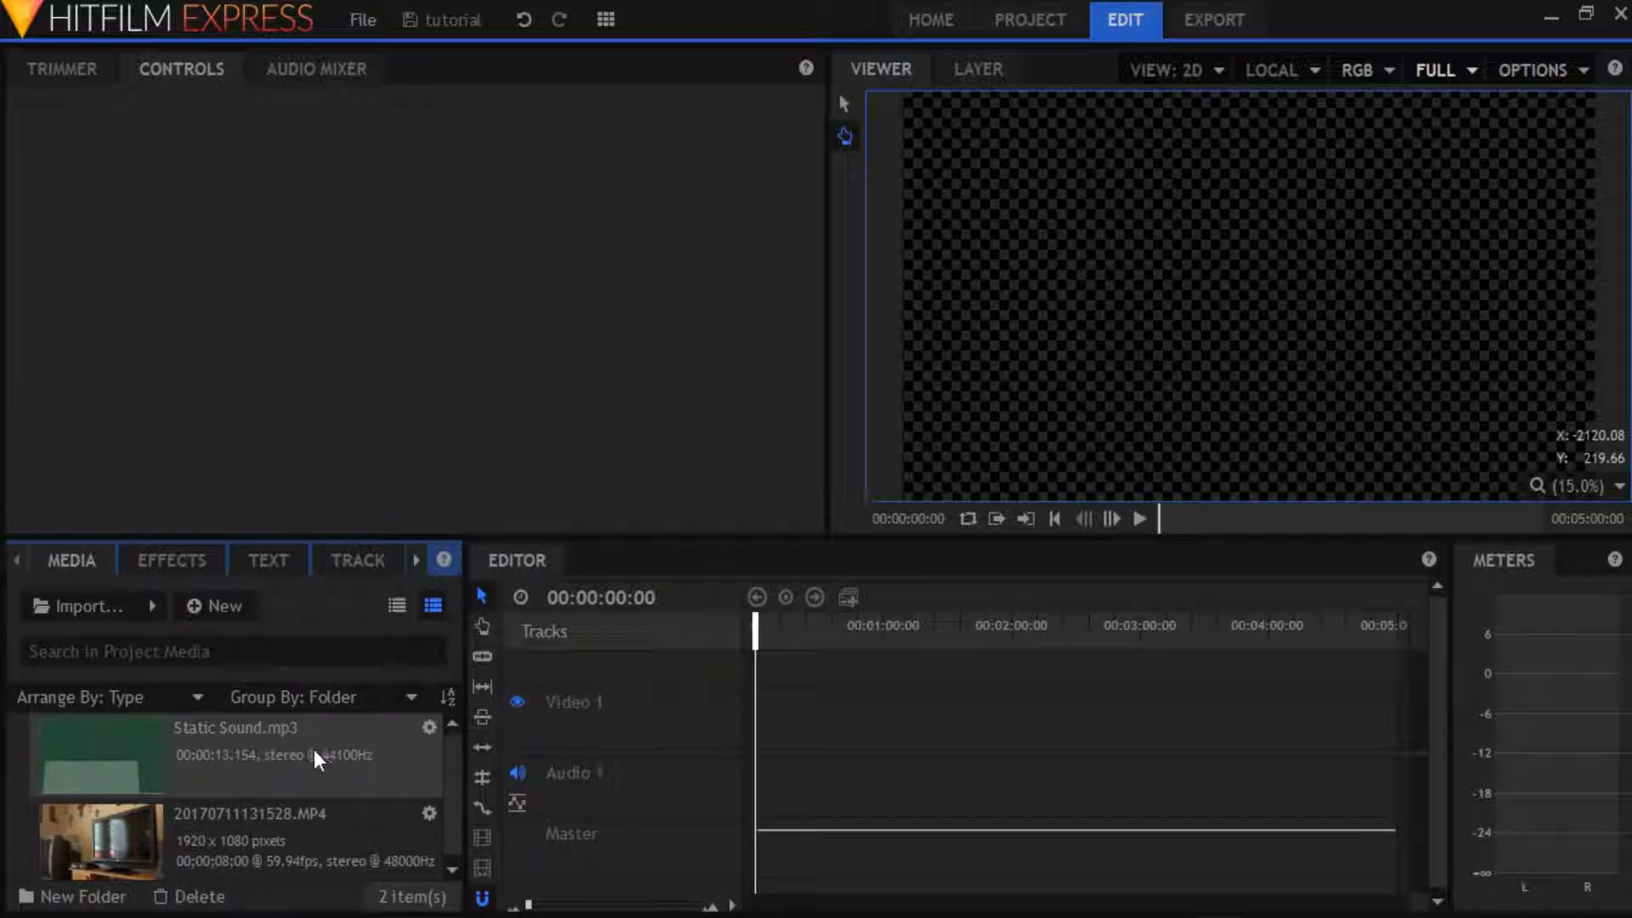
scroll(289, 821, down, 1)
scroll(198, 729, up, 1)
click(69, 65)
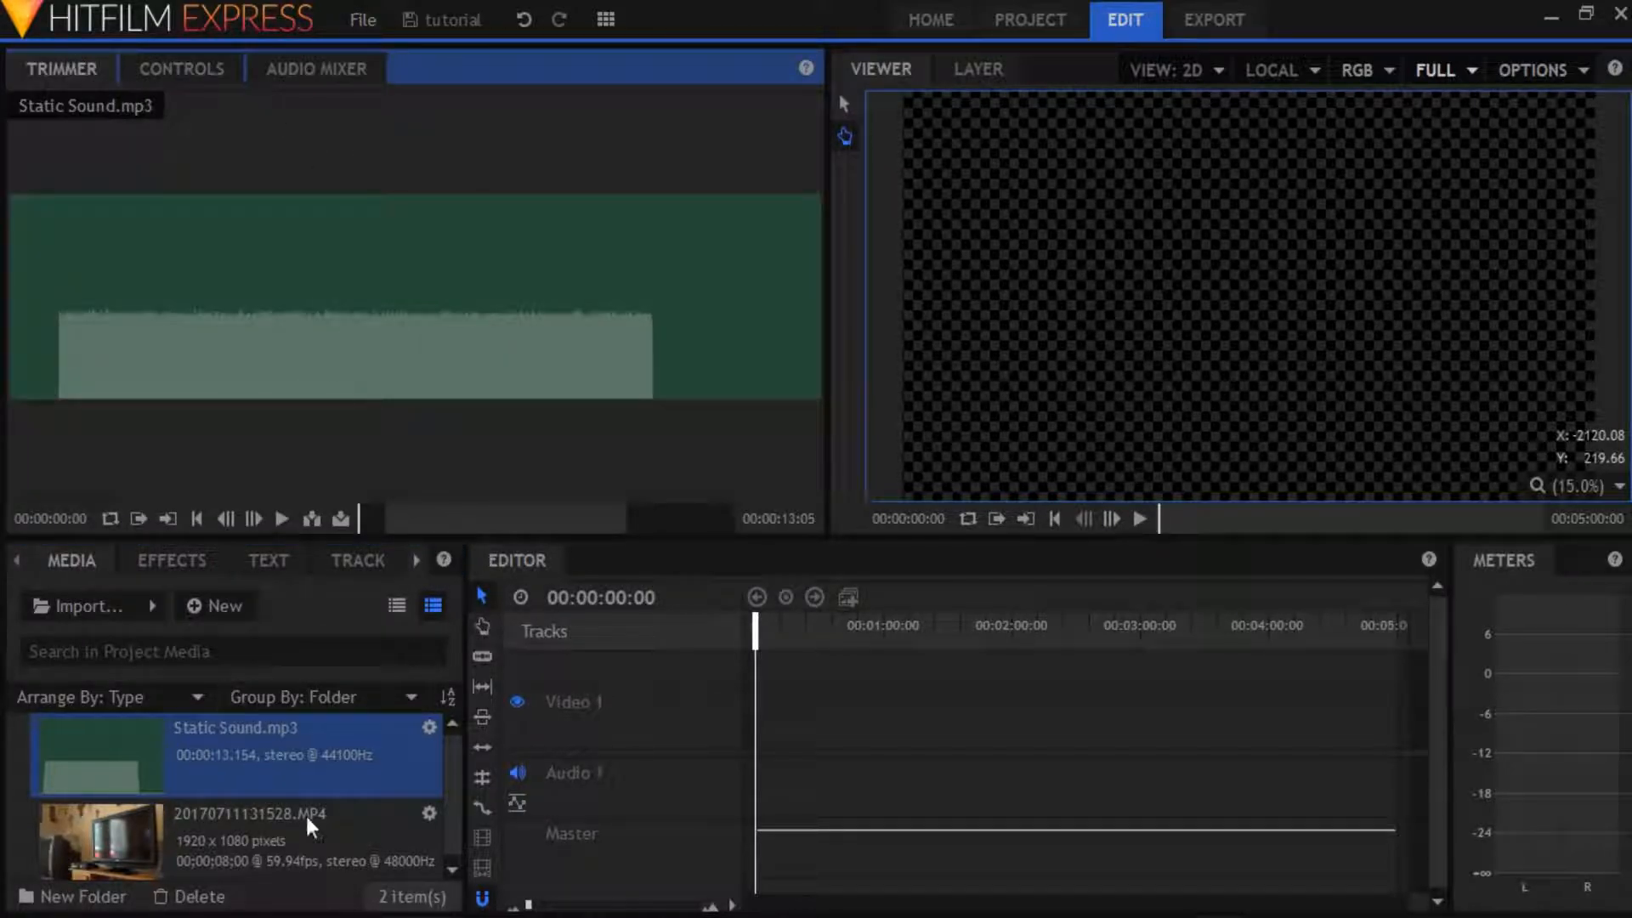
click(246, 857)
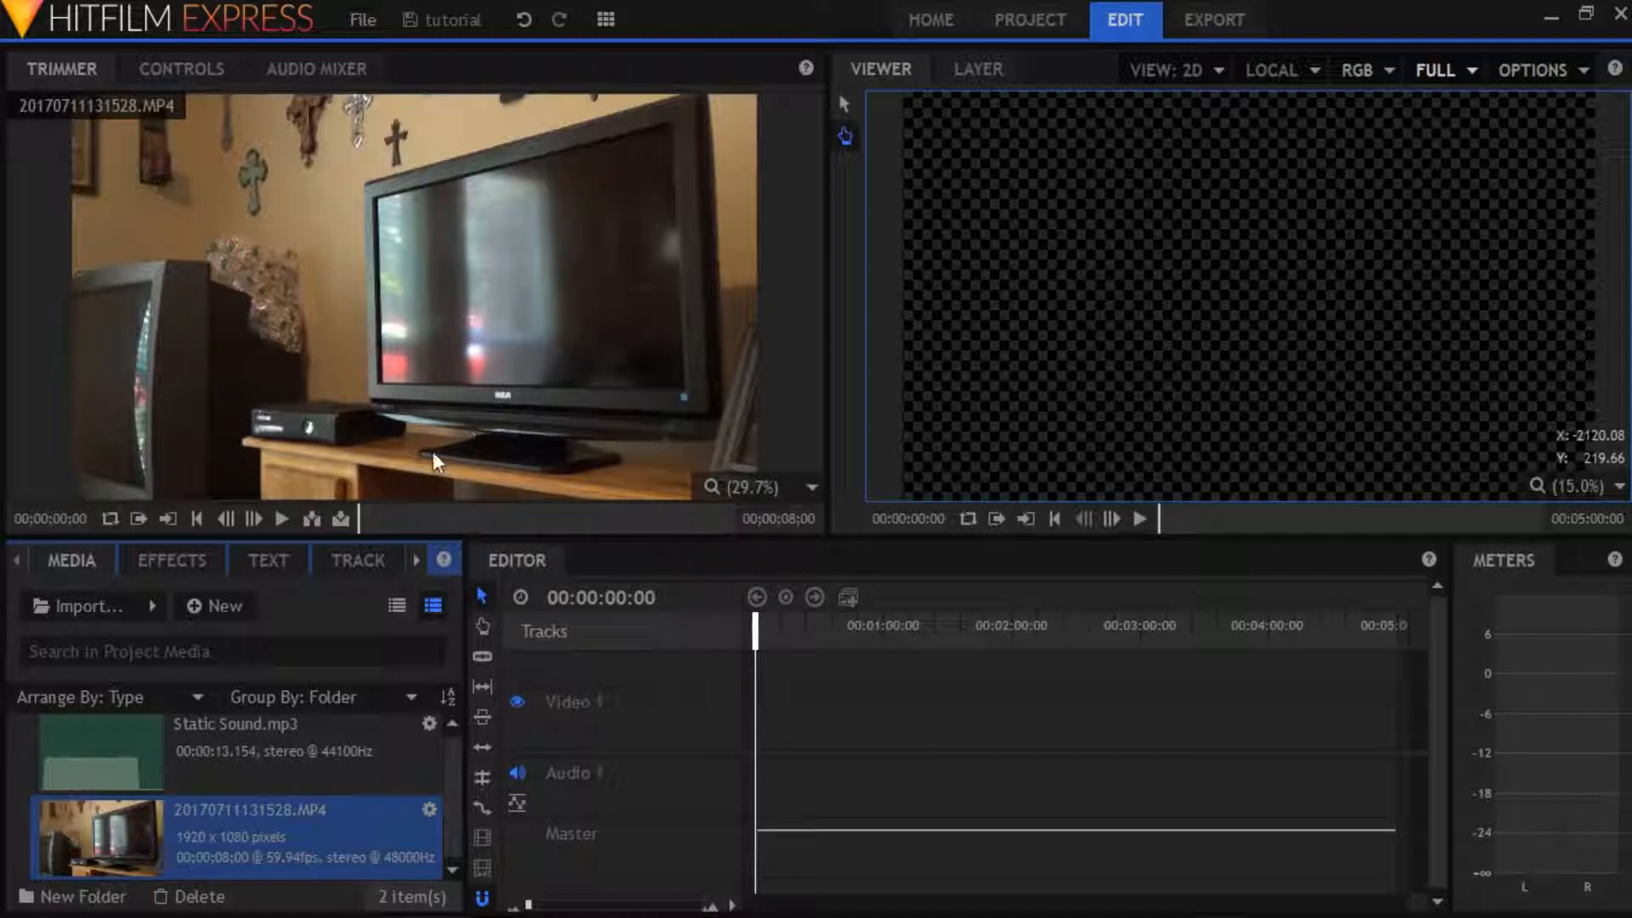
Step: Create a composite shot named Composite Shot 1 using the 4K UHD @ 60 fps template and a 30-second duration
click(207, 605)
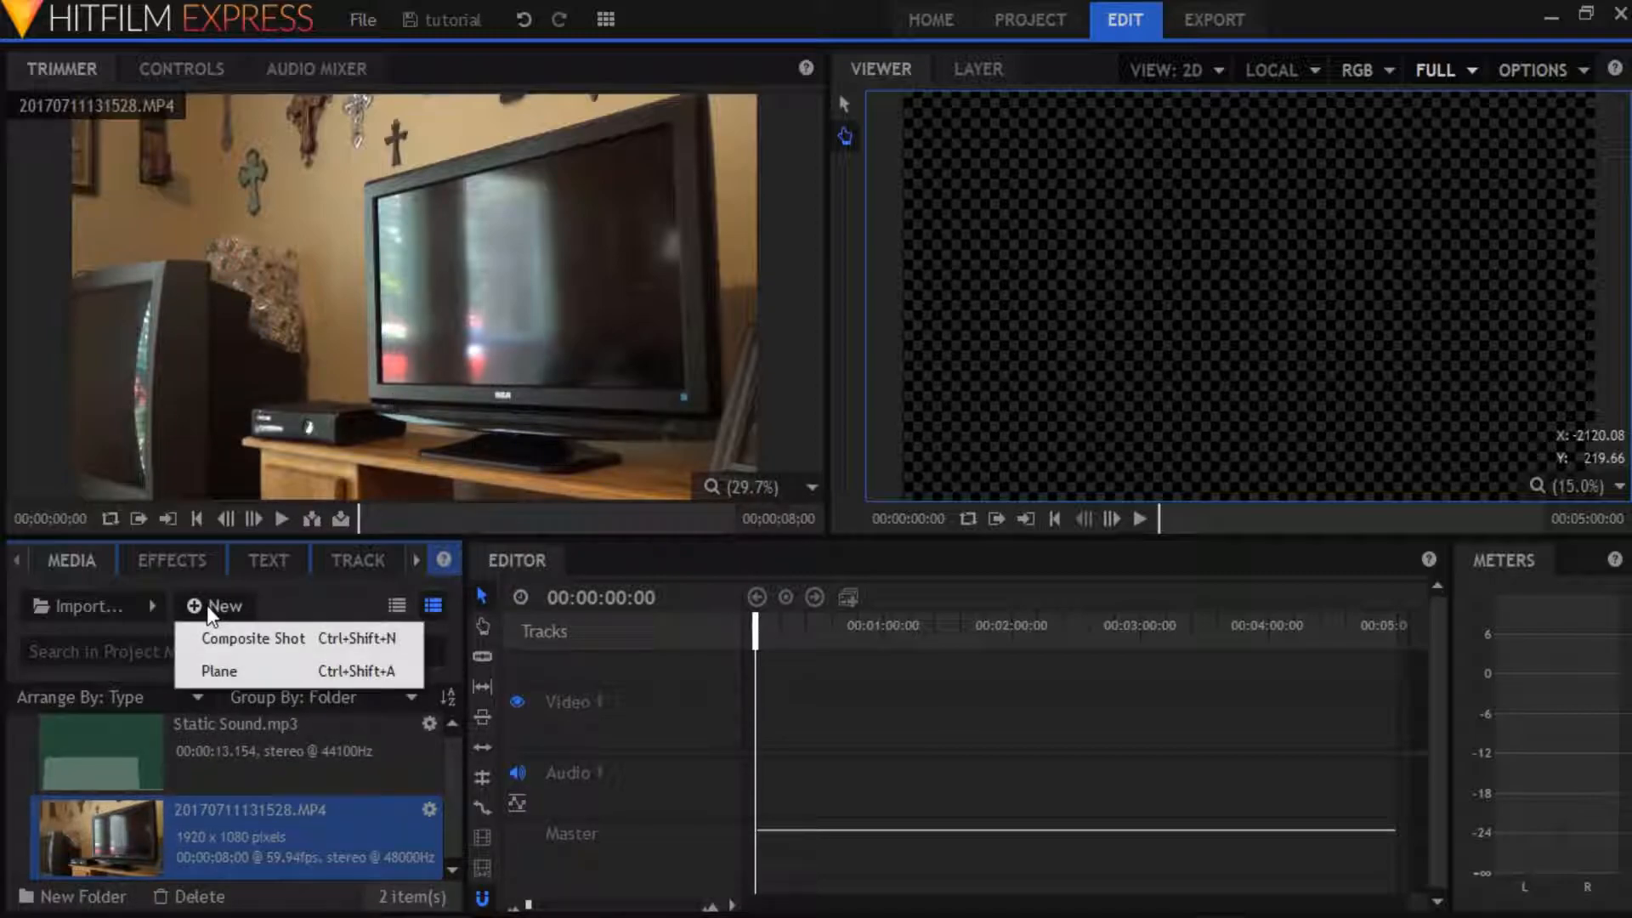
click(269, 633)
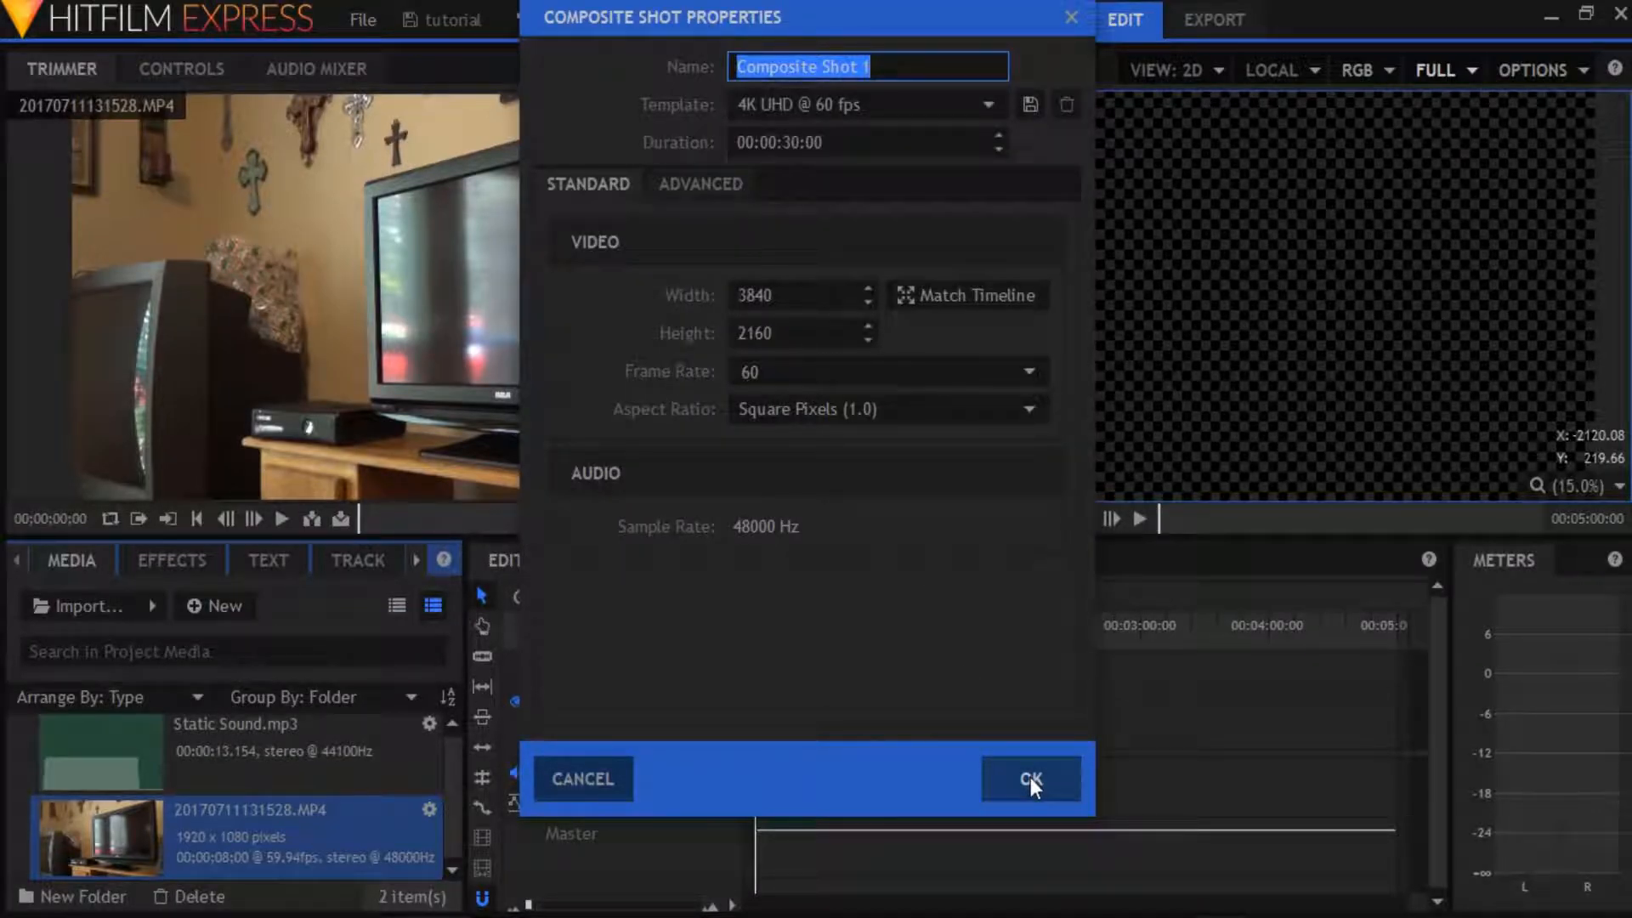
click(1030, 777)
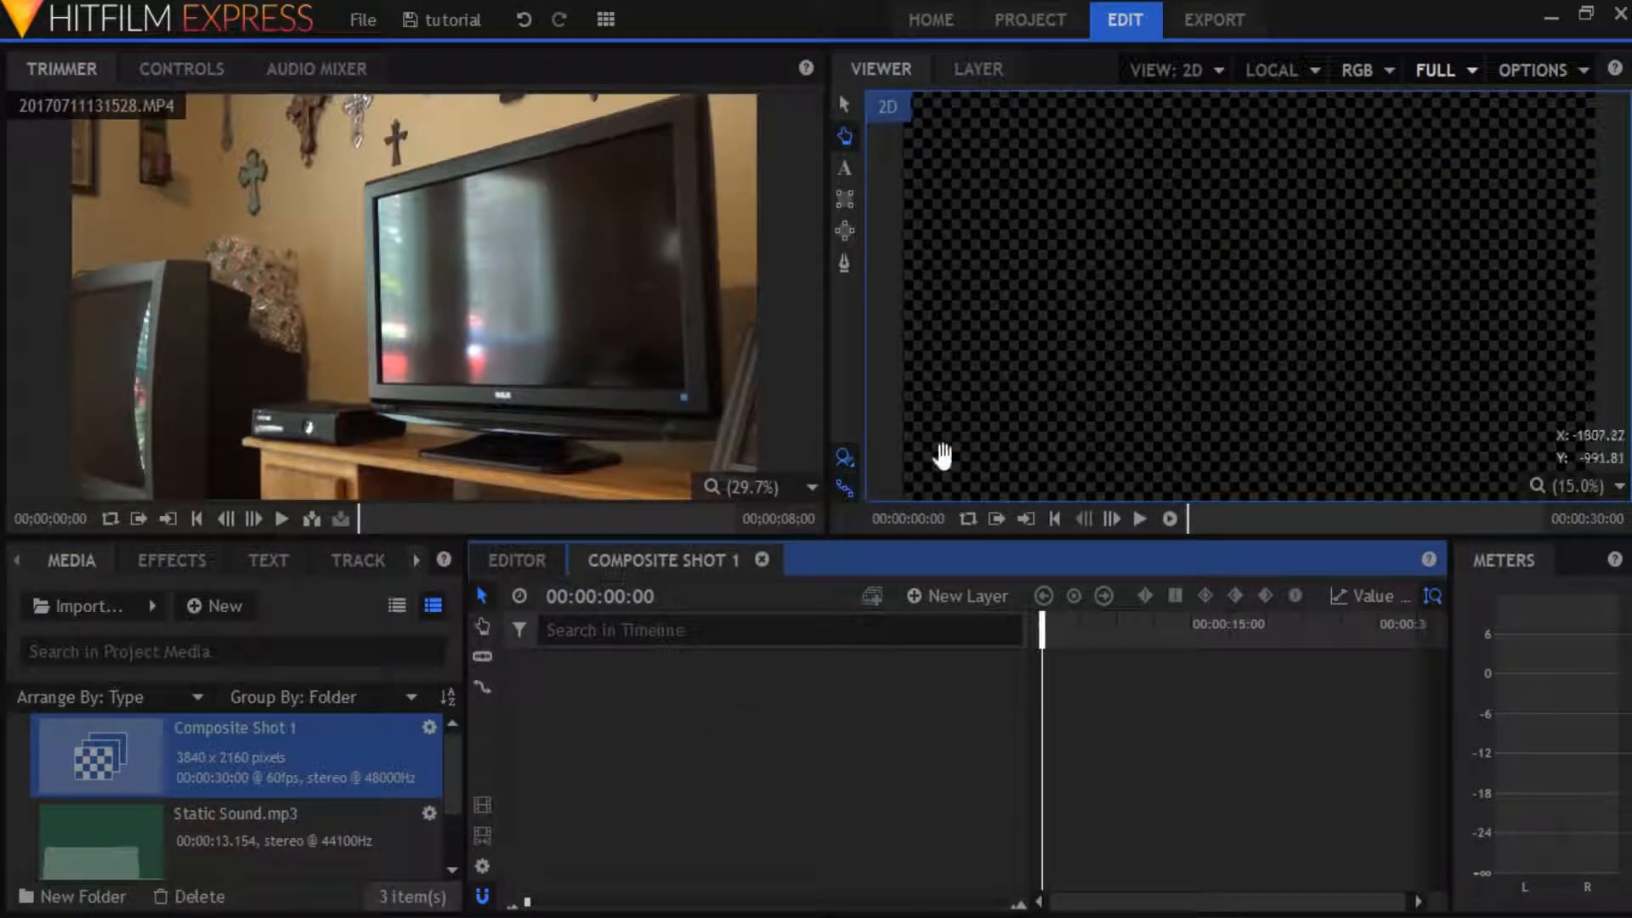
Step: Add a new plane layer to the composite shot
click(960, 603)
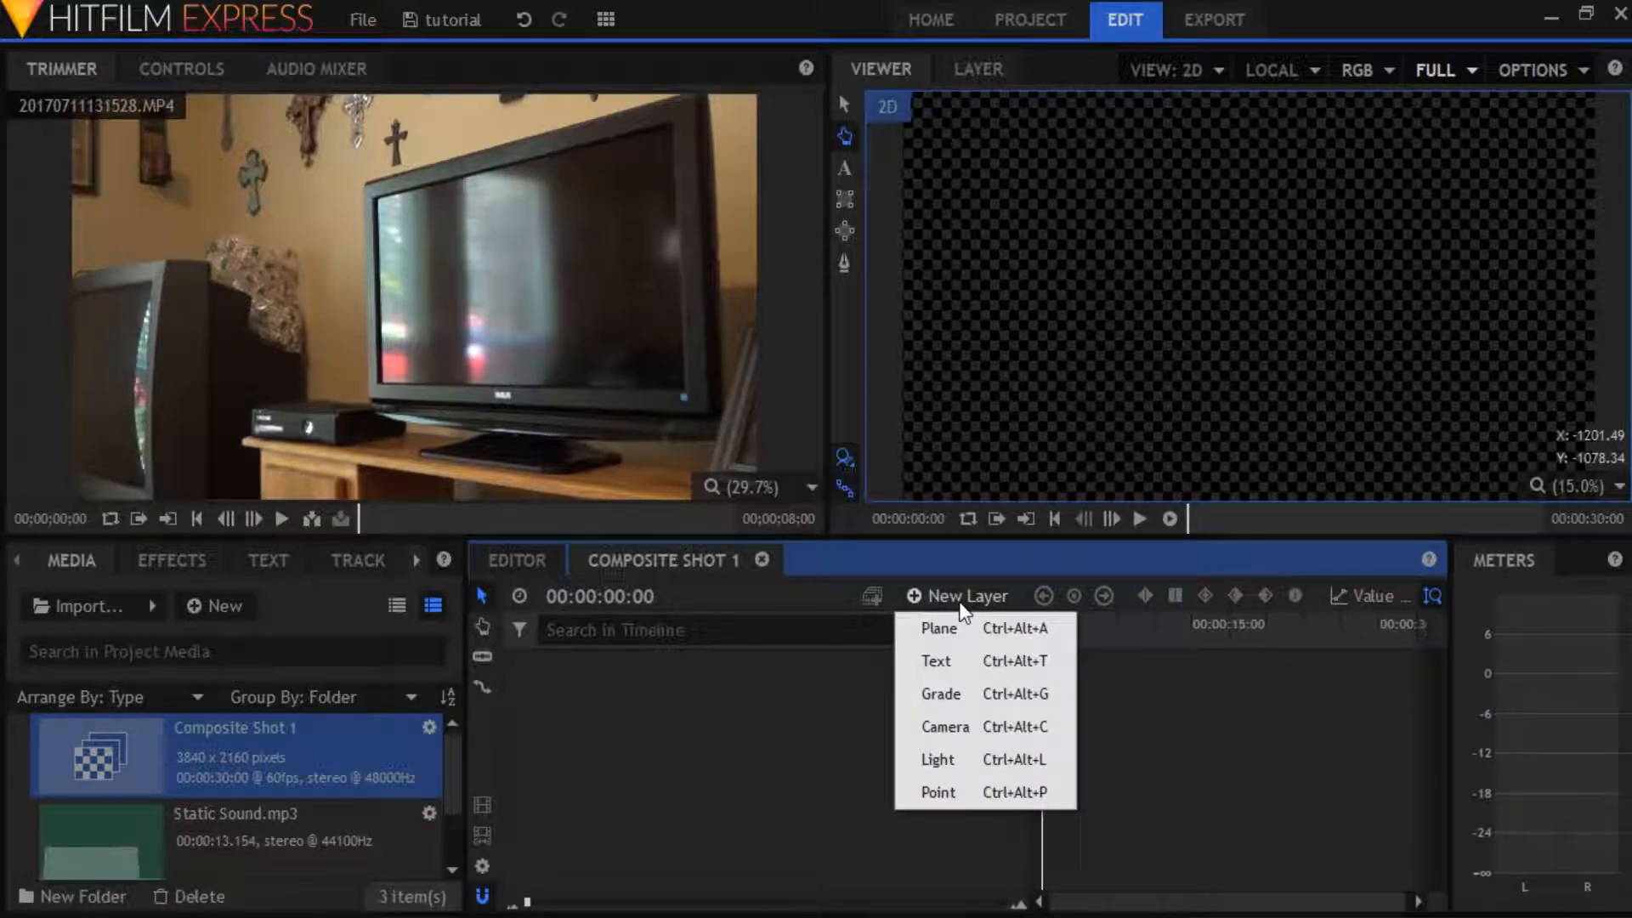
click(970, 624)
click(956, 575)
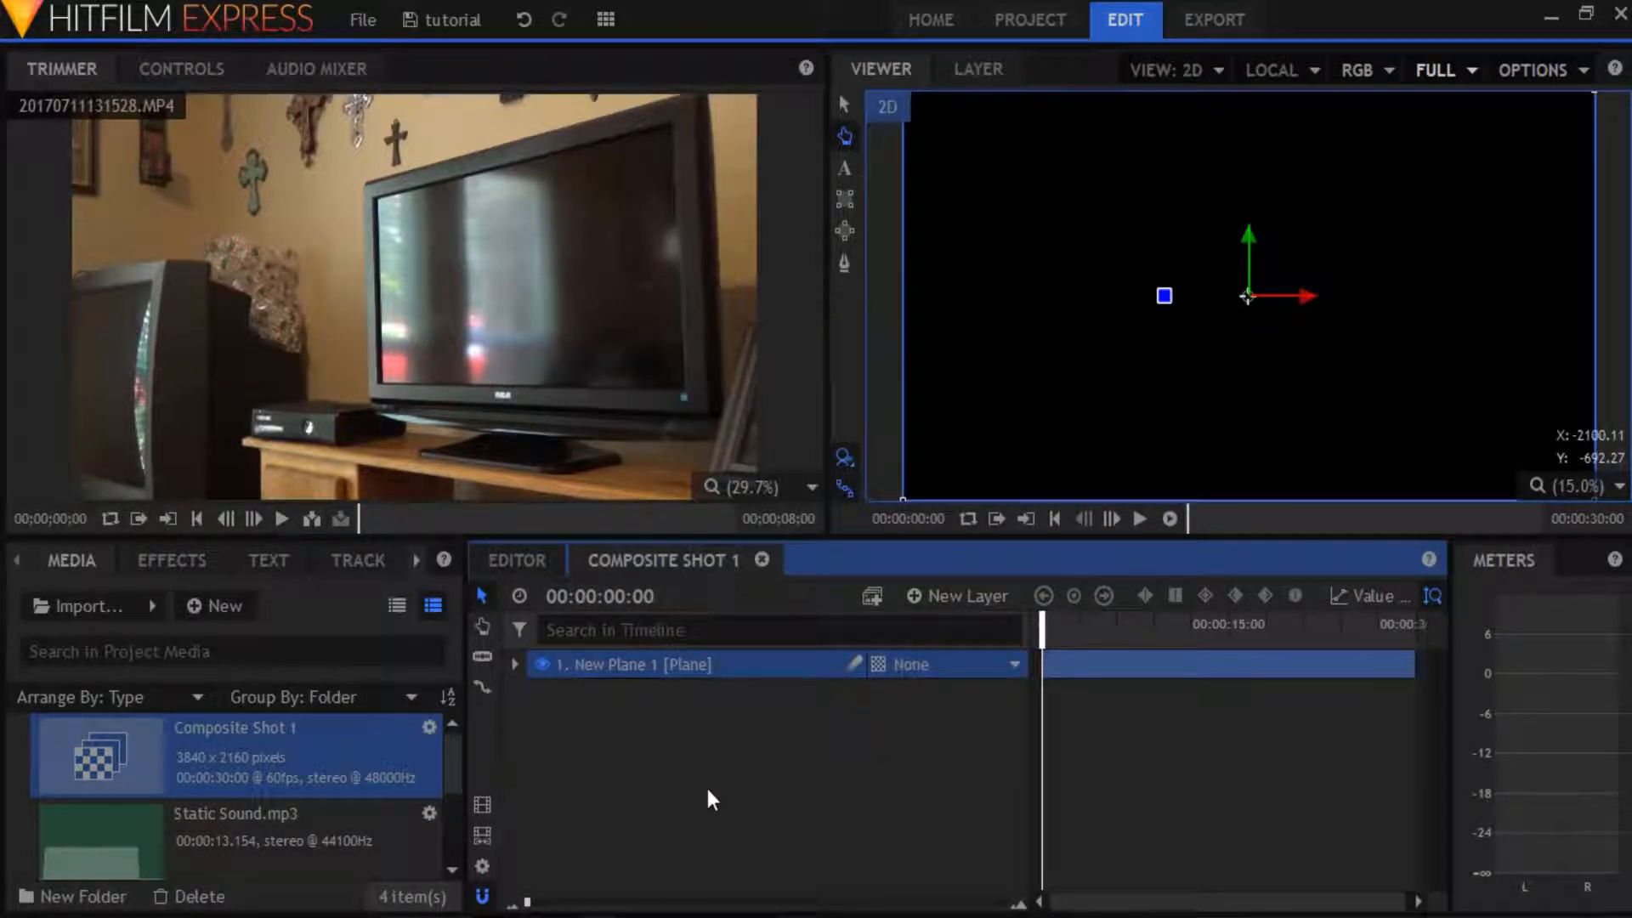
Step: Apply the Fractal Noise effect from the Generate category to the New Plane 1 layer
click(139, 555)
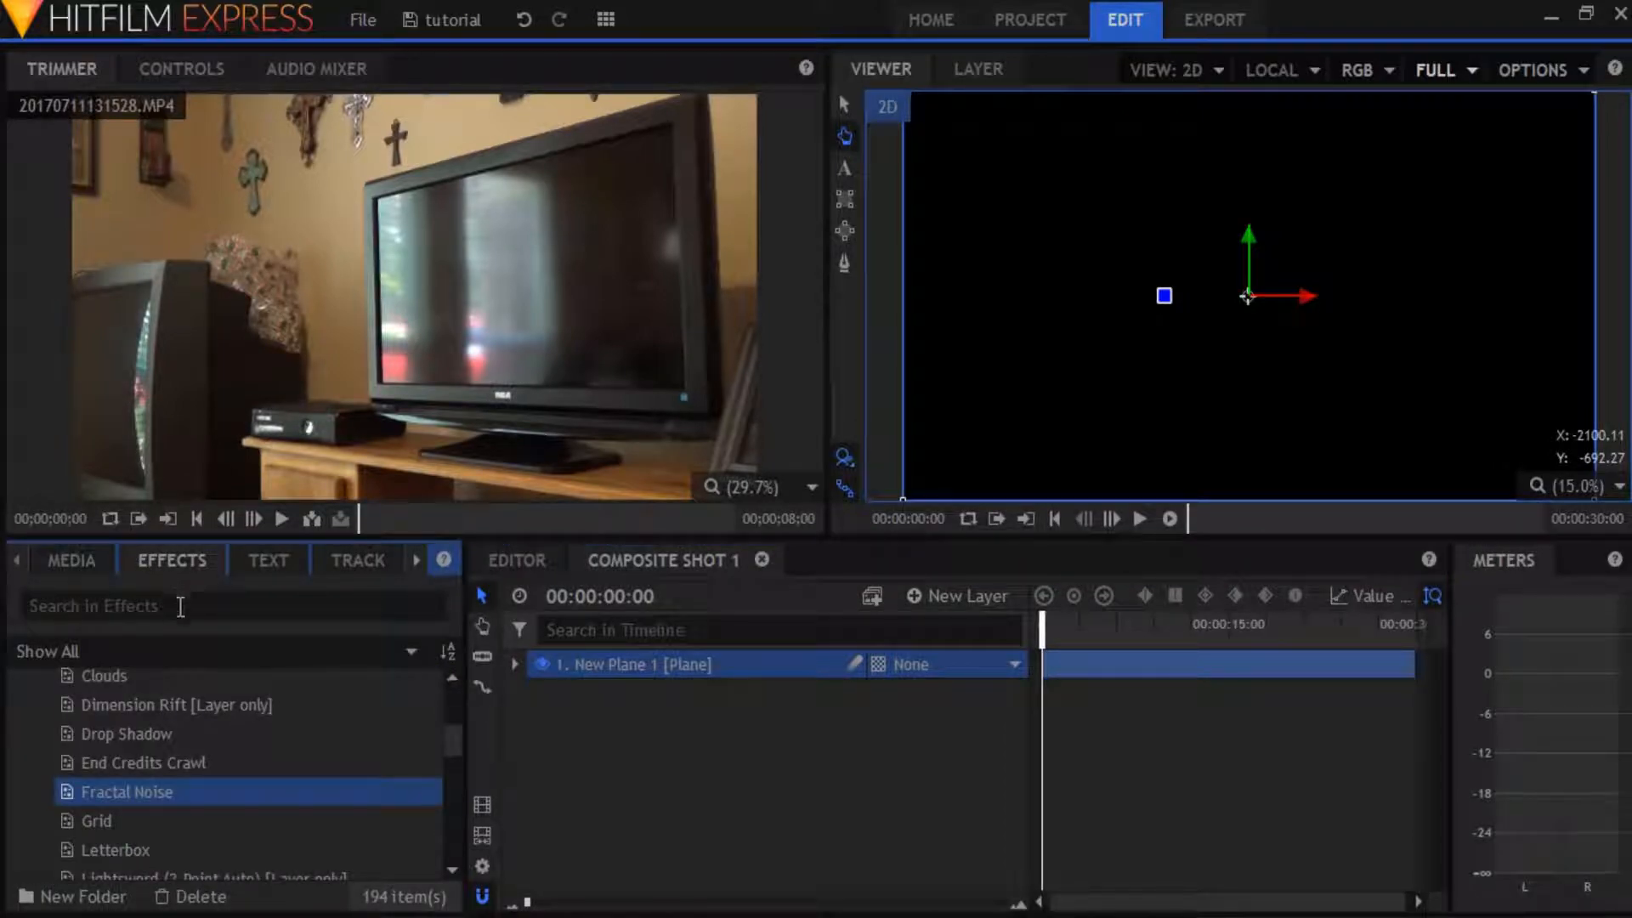
scroll(170, 756, up, 3)
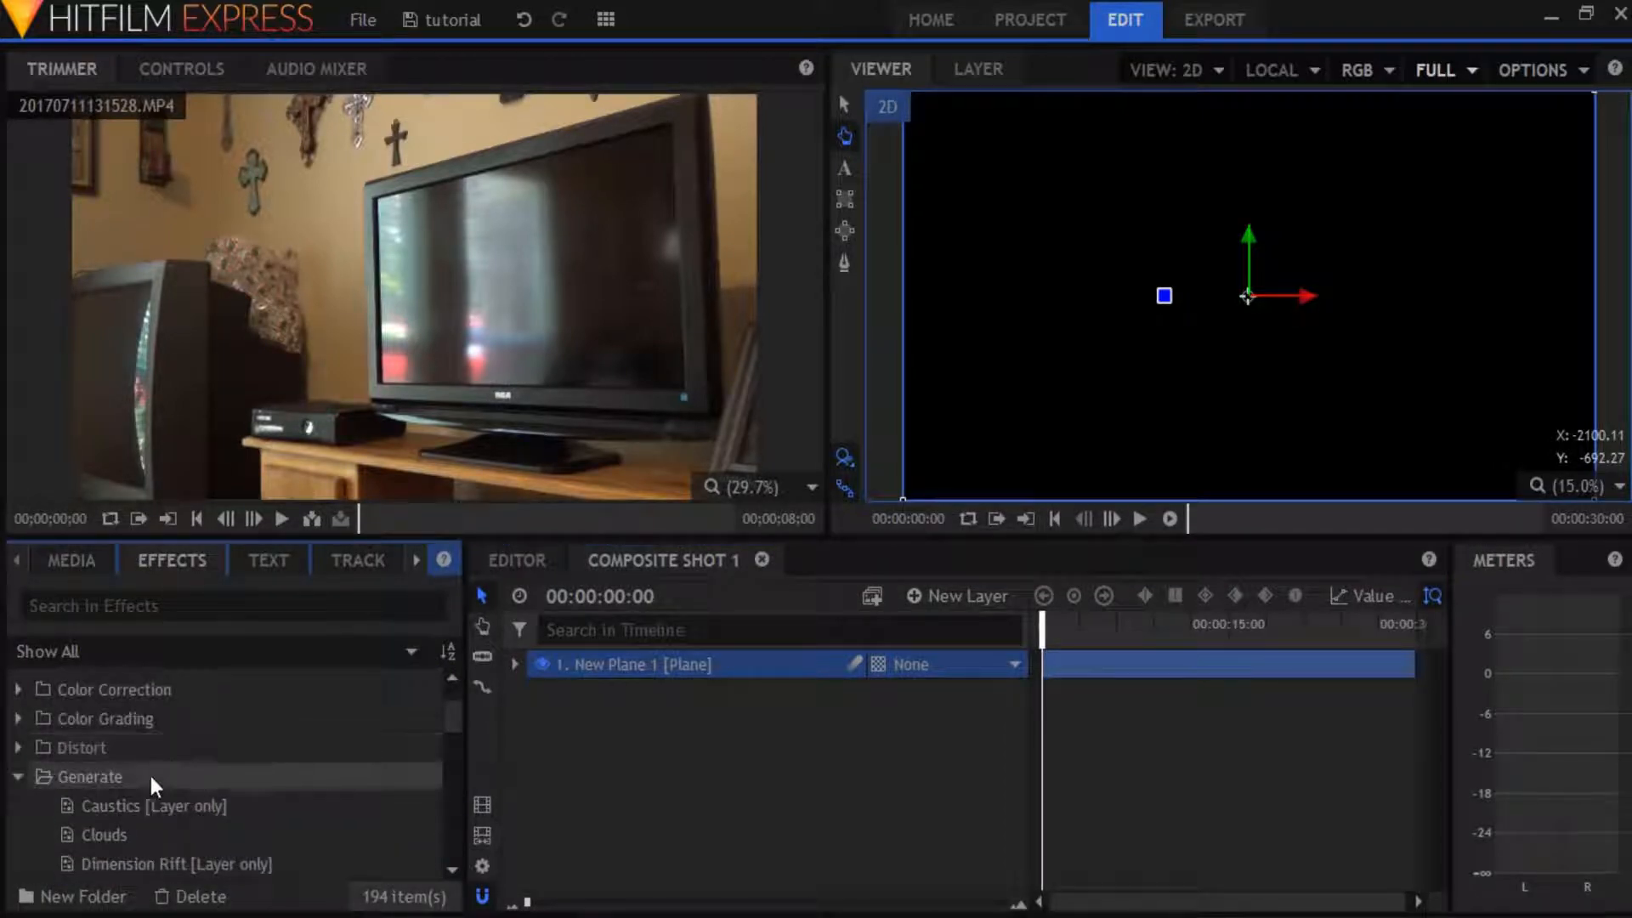
scroll(95, 779, down, 2)
click(96, 789)
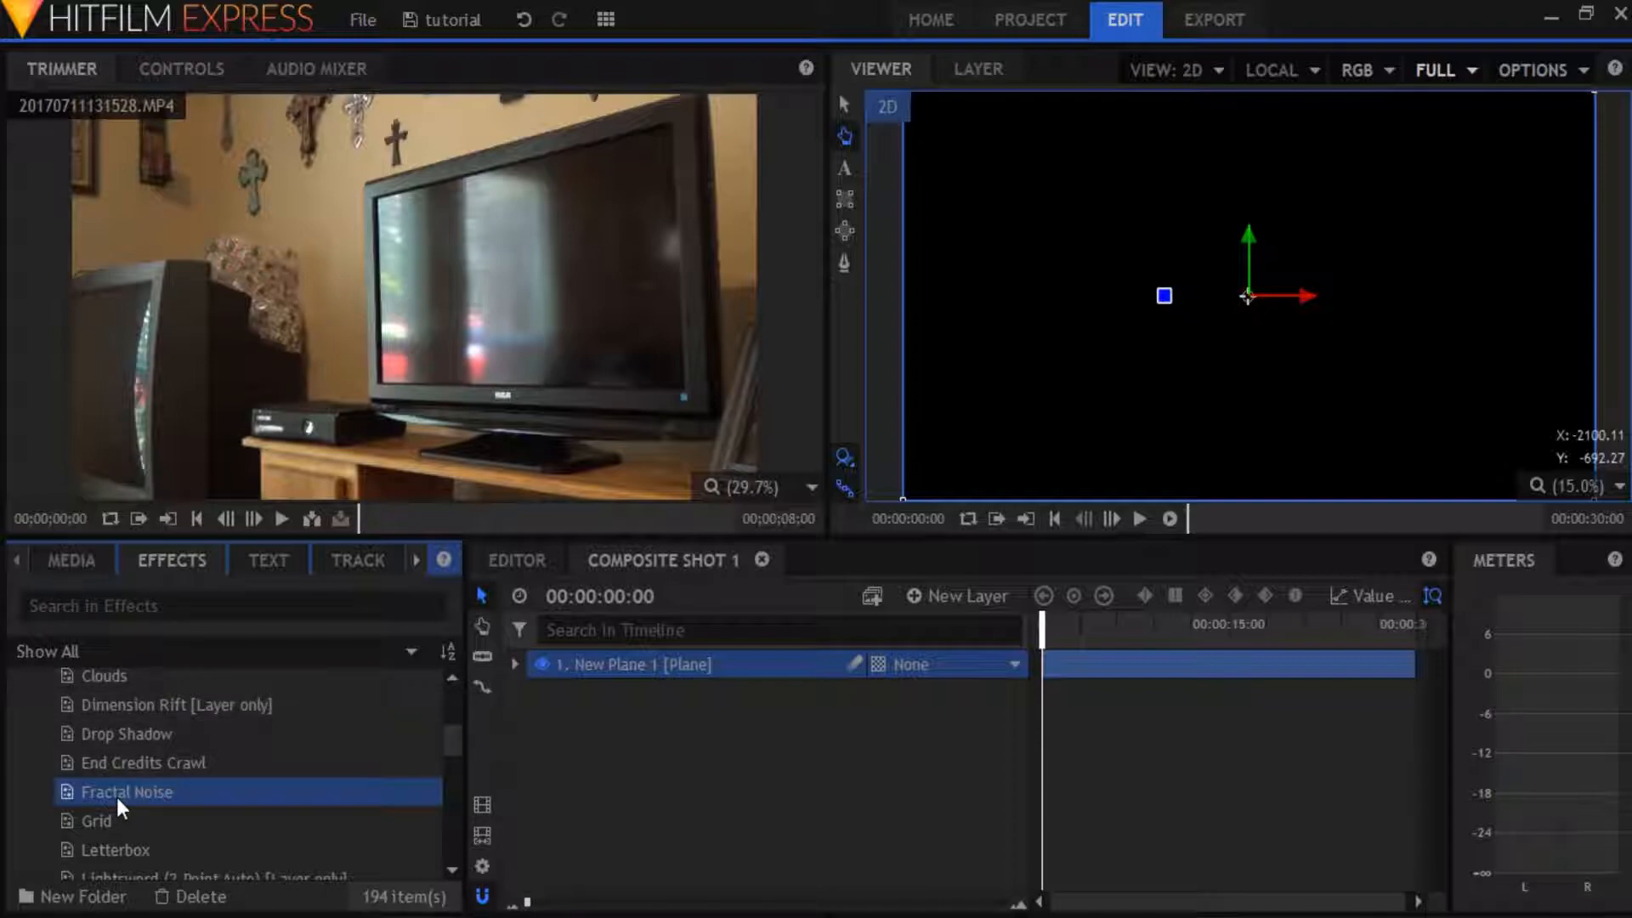
drag(112, 801, 595, 670)
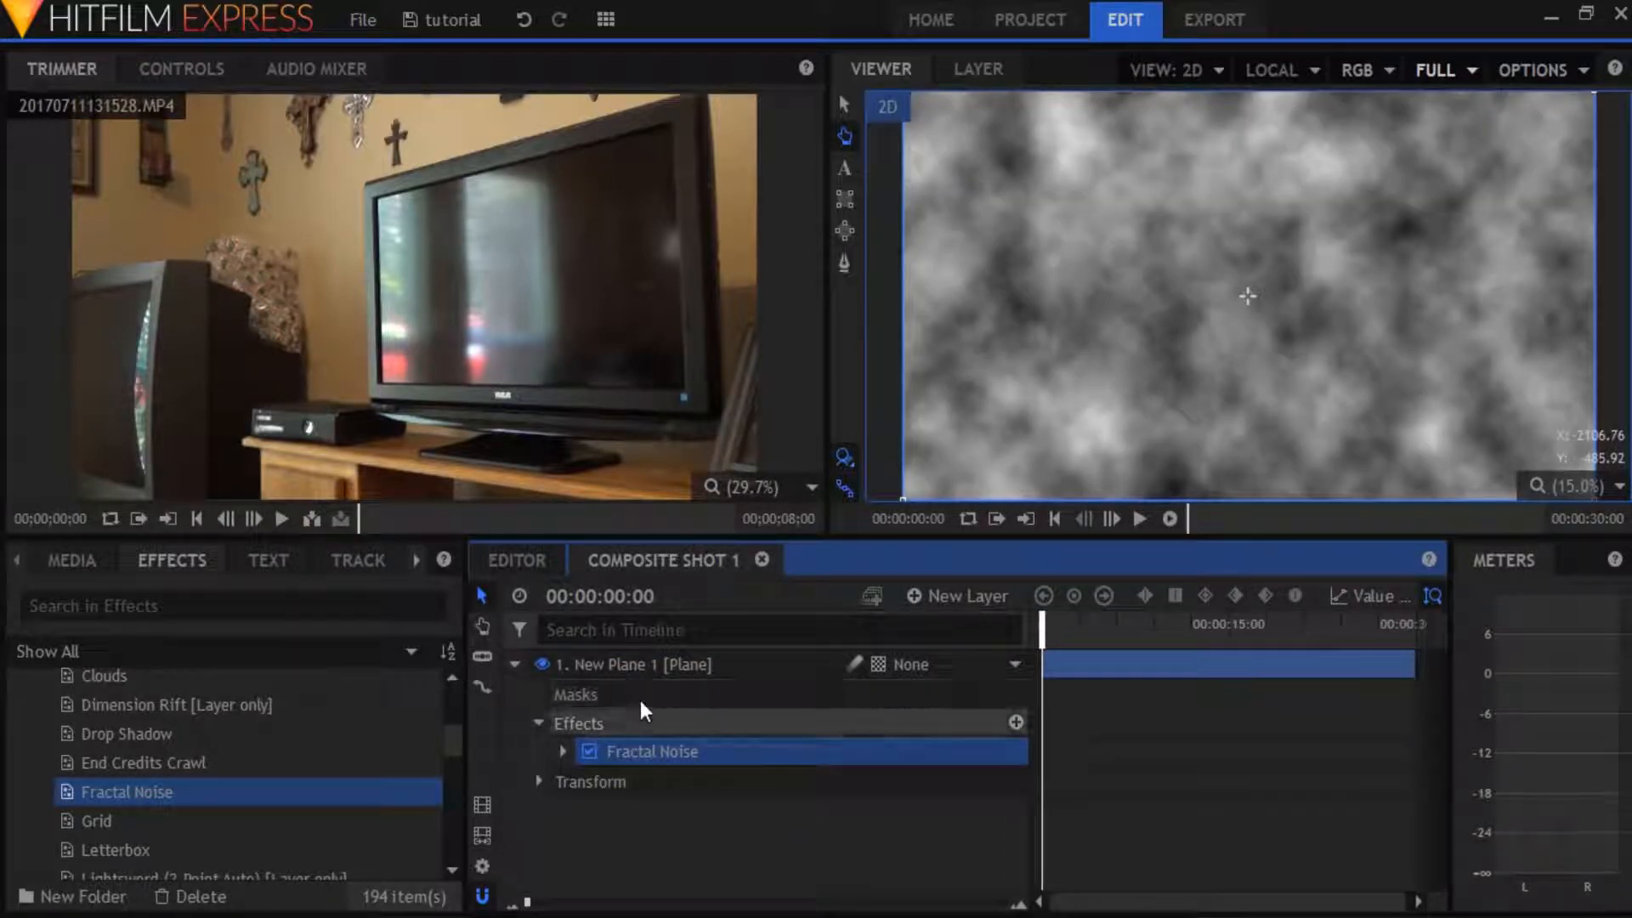
Step: Set the plane's Fractal Noise preset to TV Static (Animated)
click(197, 68)
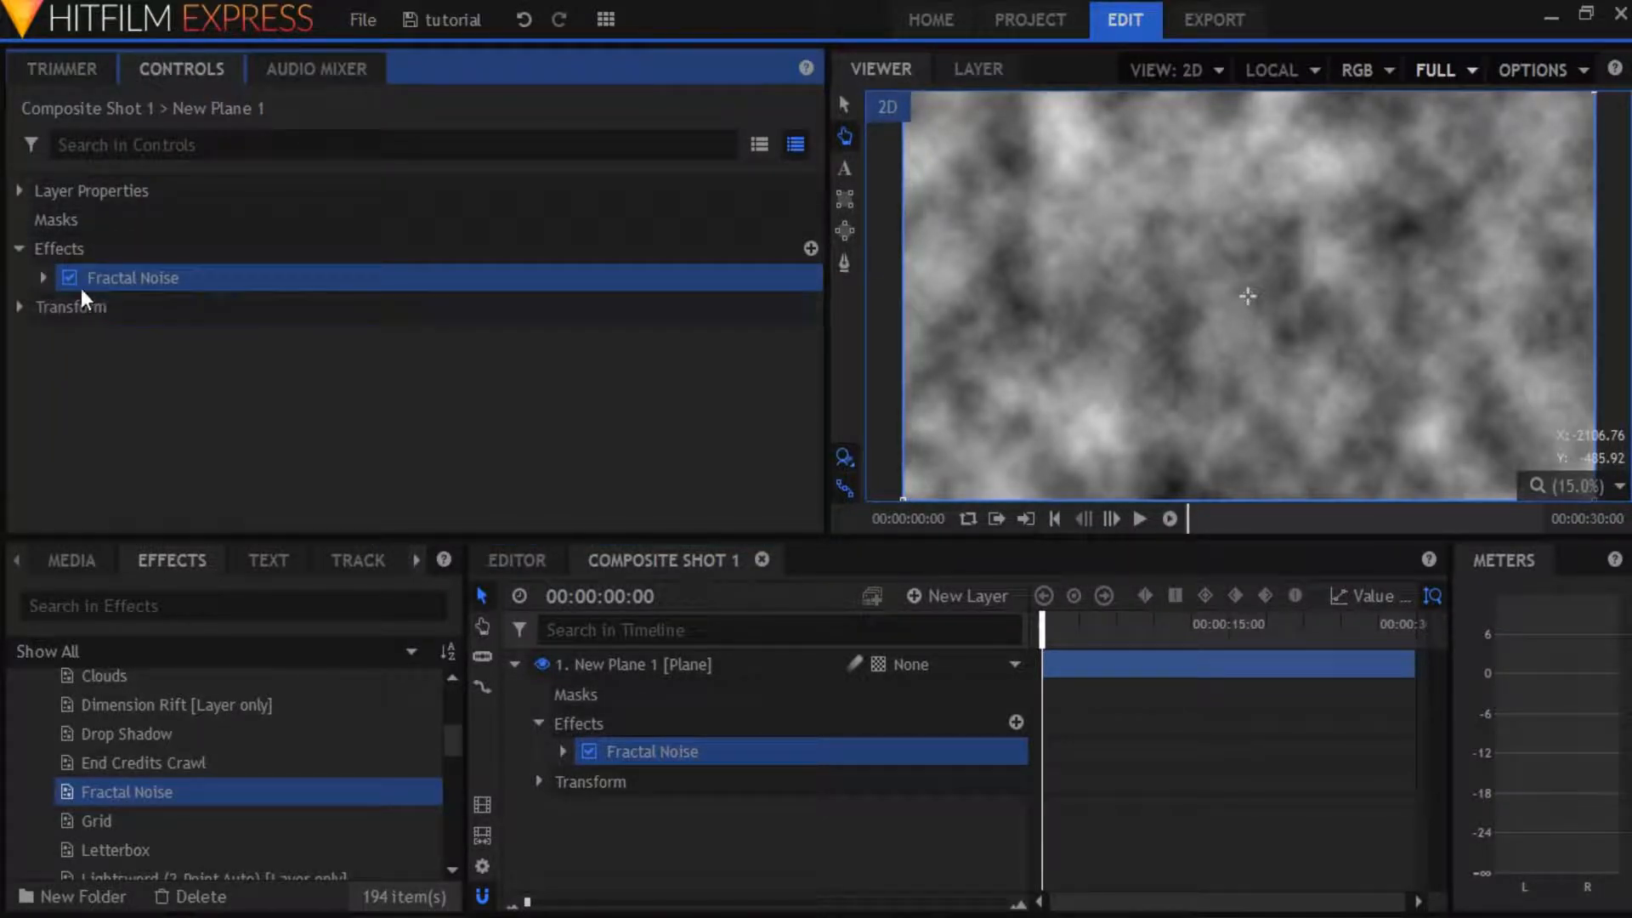
click(43, 277)
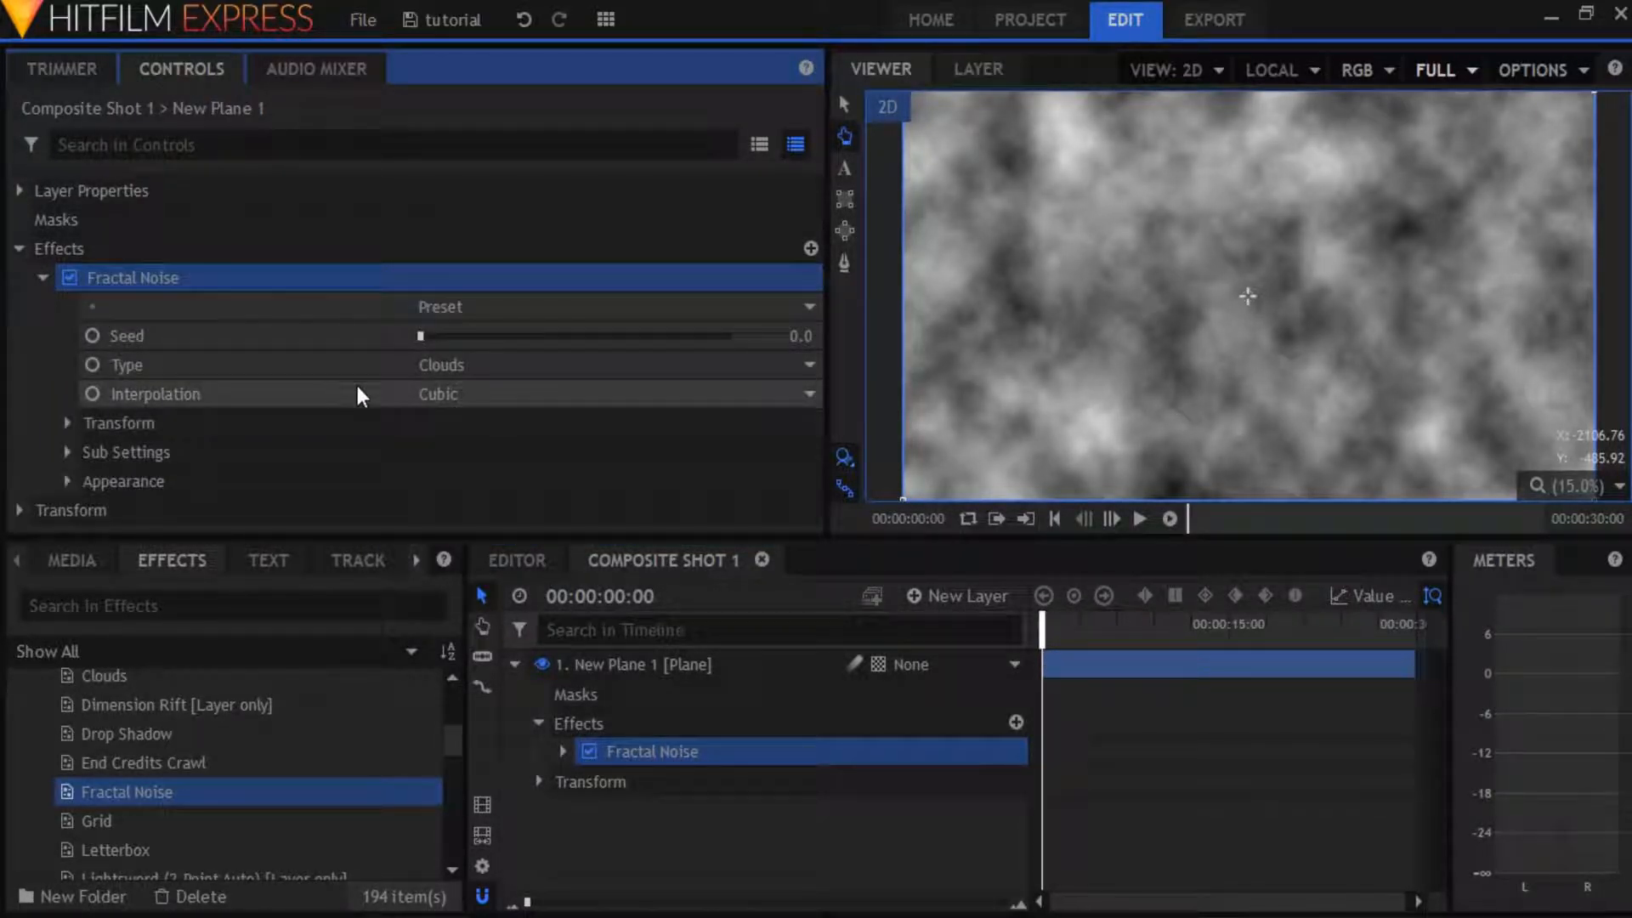
click(553, 305)
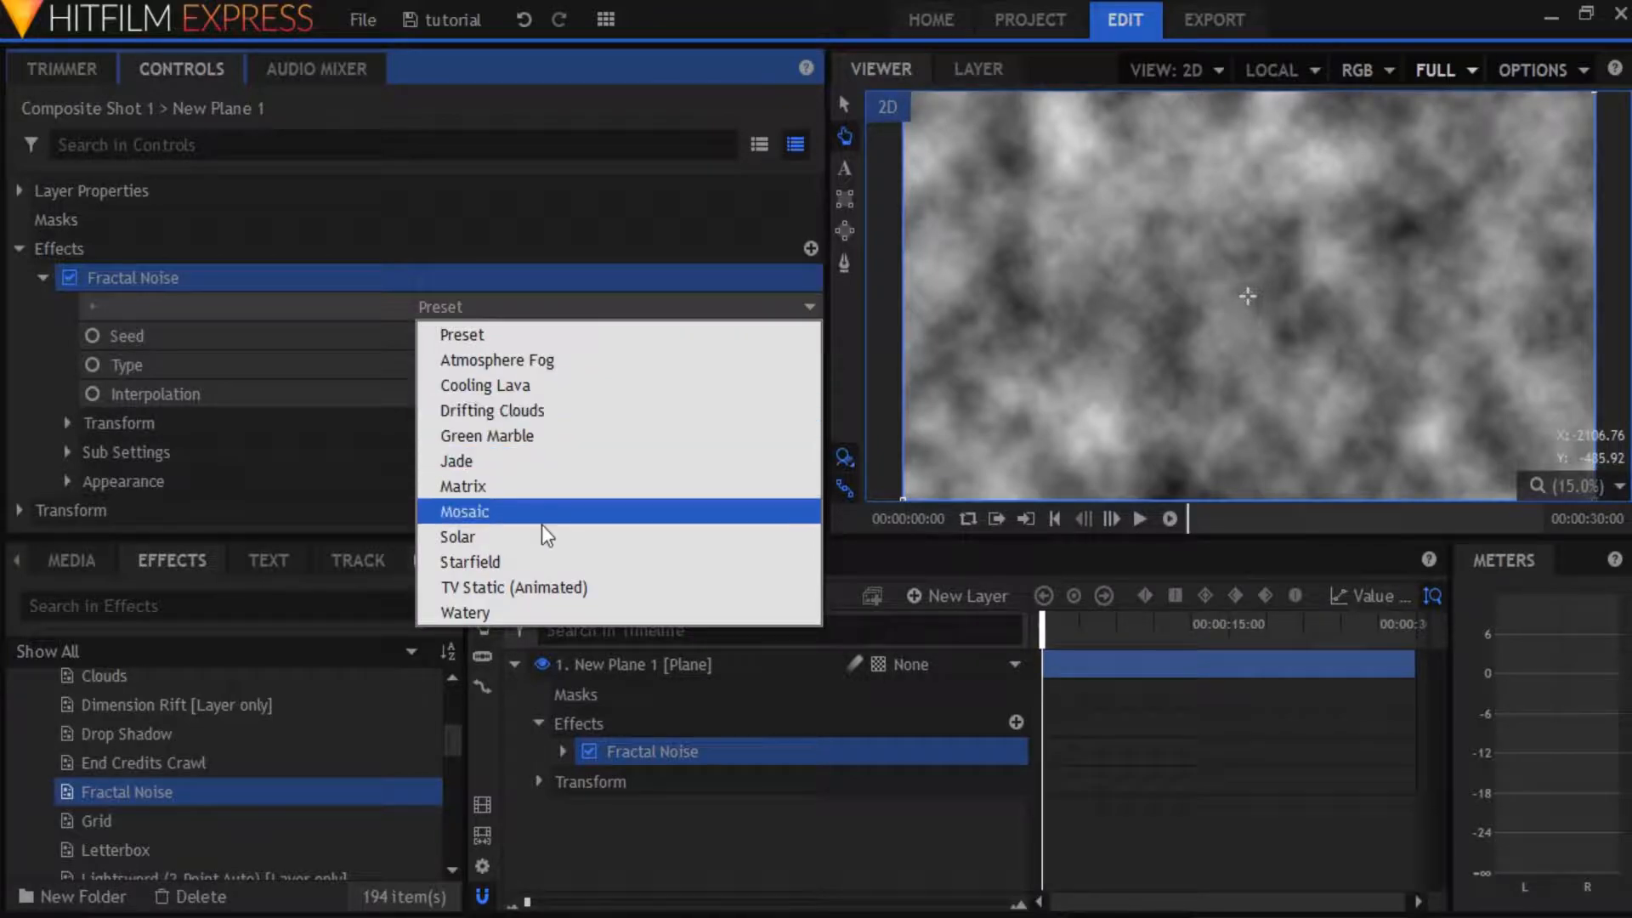
click(489, 592)
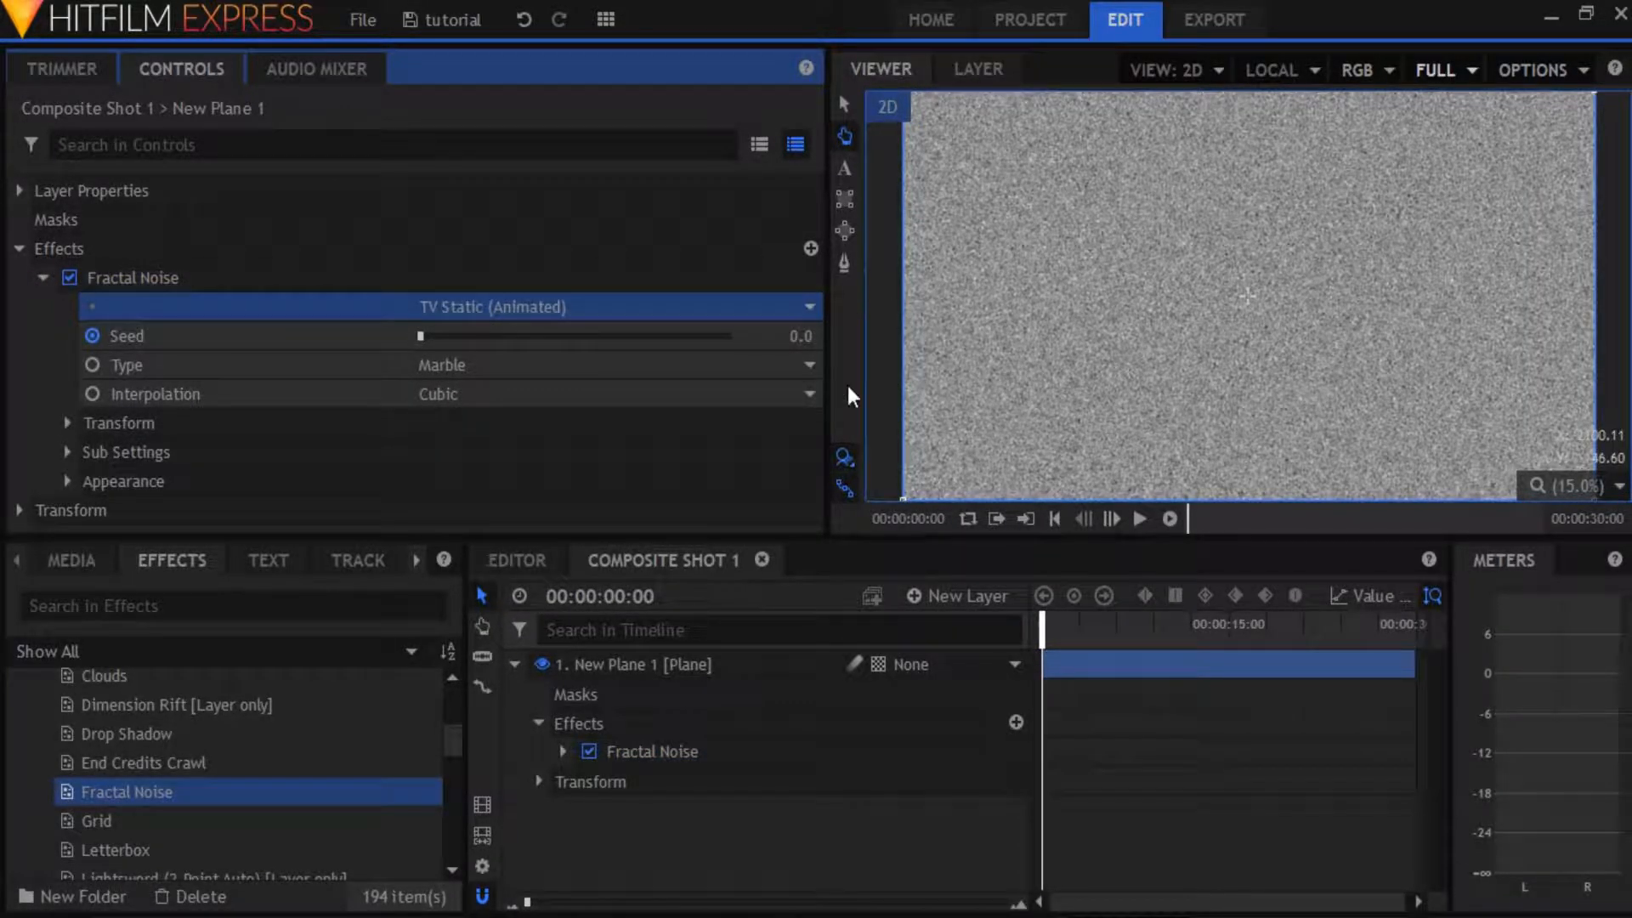
Step: Play back the animated static briefly and return the playhead to the start of the timeline
click(1139, 520)
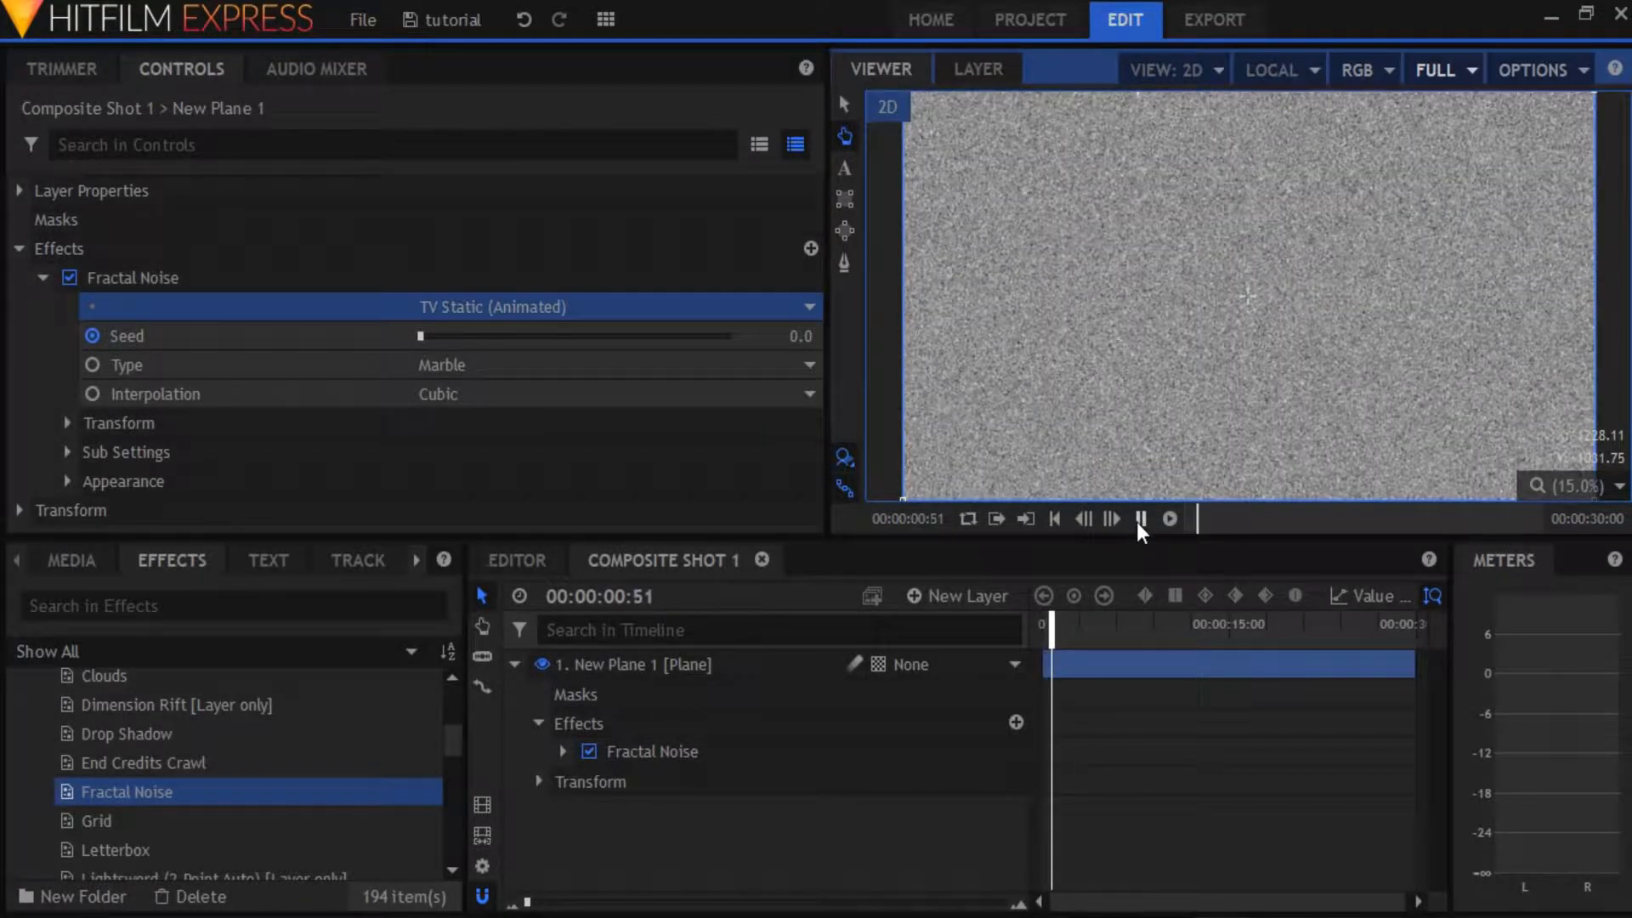
click(1140, 520)
drag(1082, 630, 1044, 630)
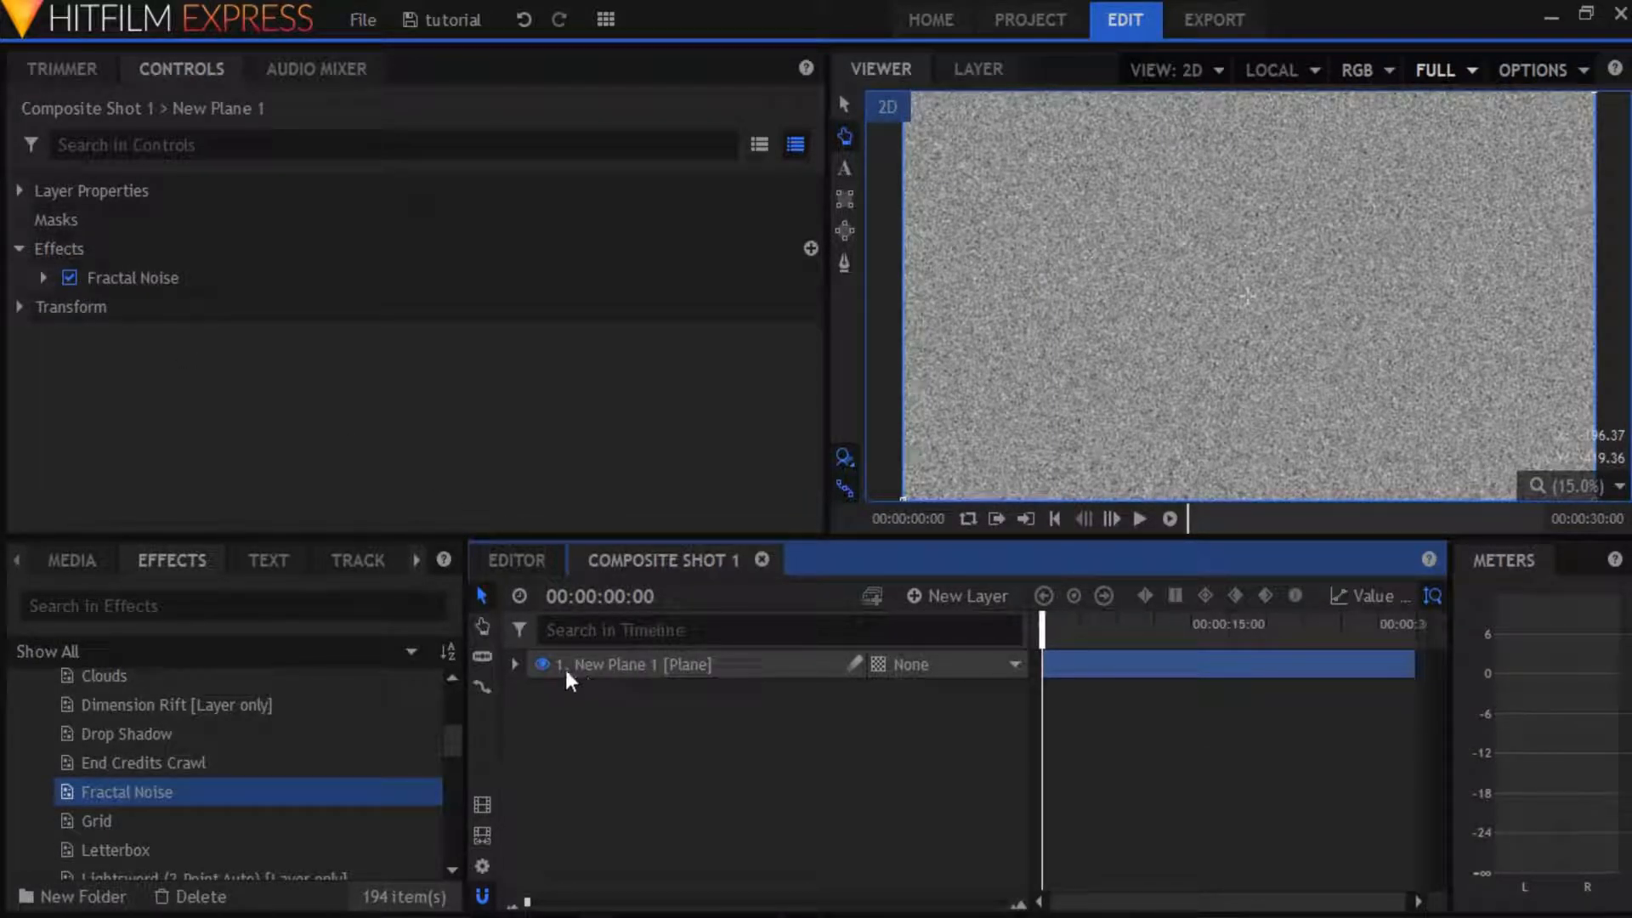
Step: Hide the New Plane 1 layer and place the 20170711131528.MP4 clip beneath it in the composite shot
click(542, 663)
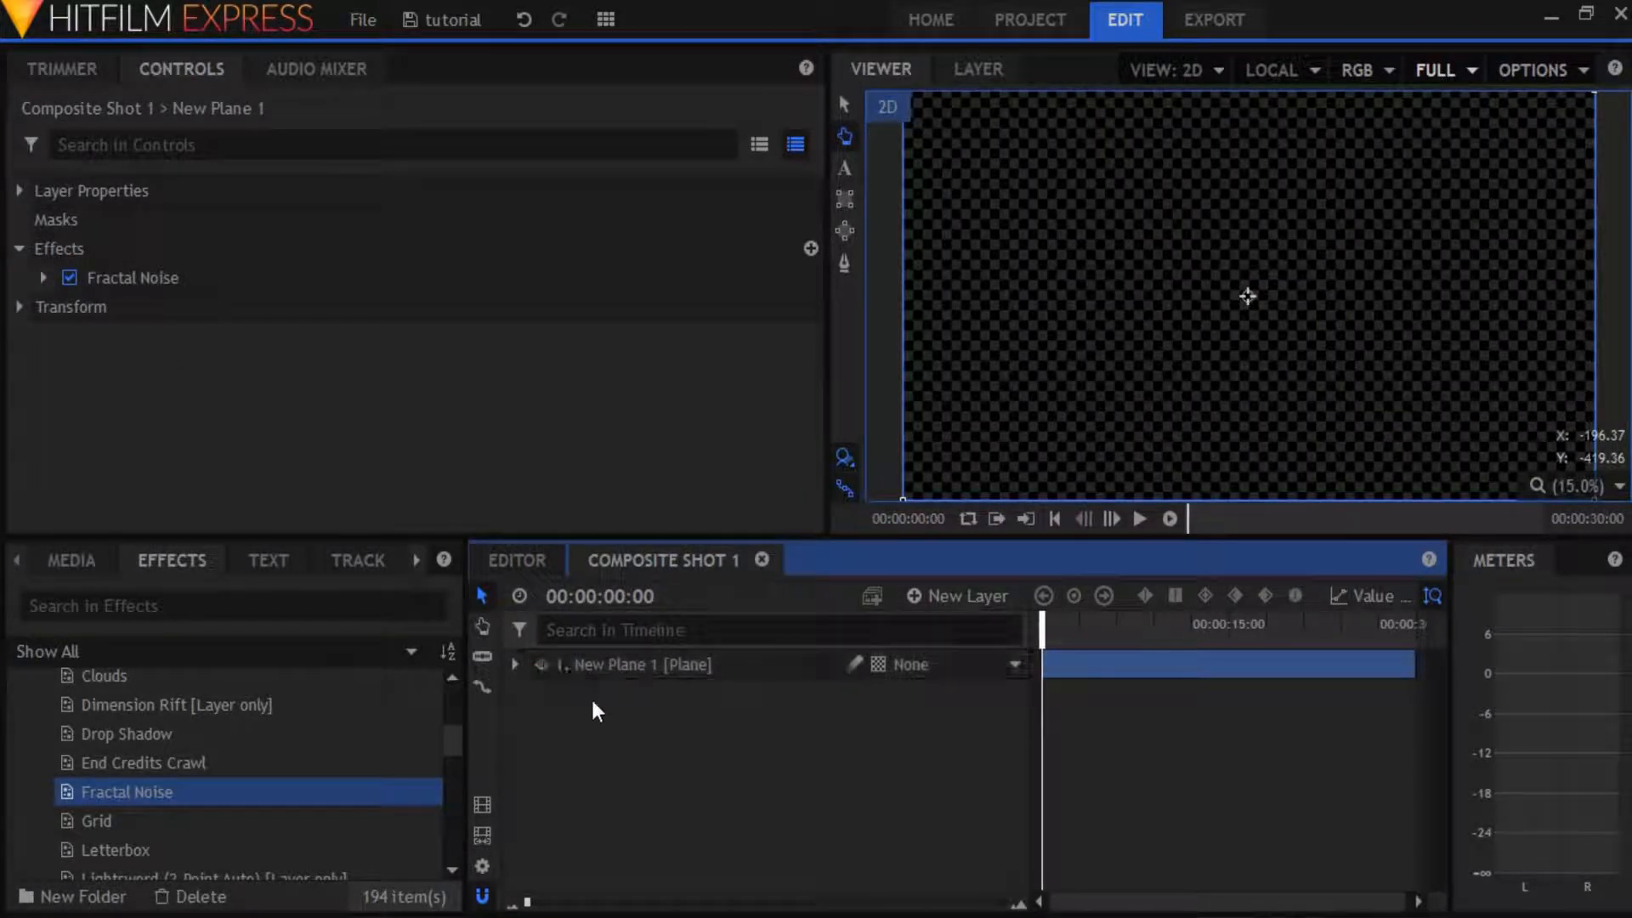
click(63, 578)
click(186, 761)
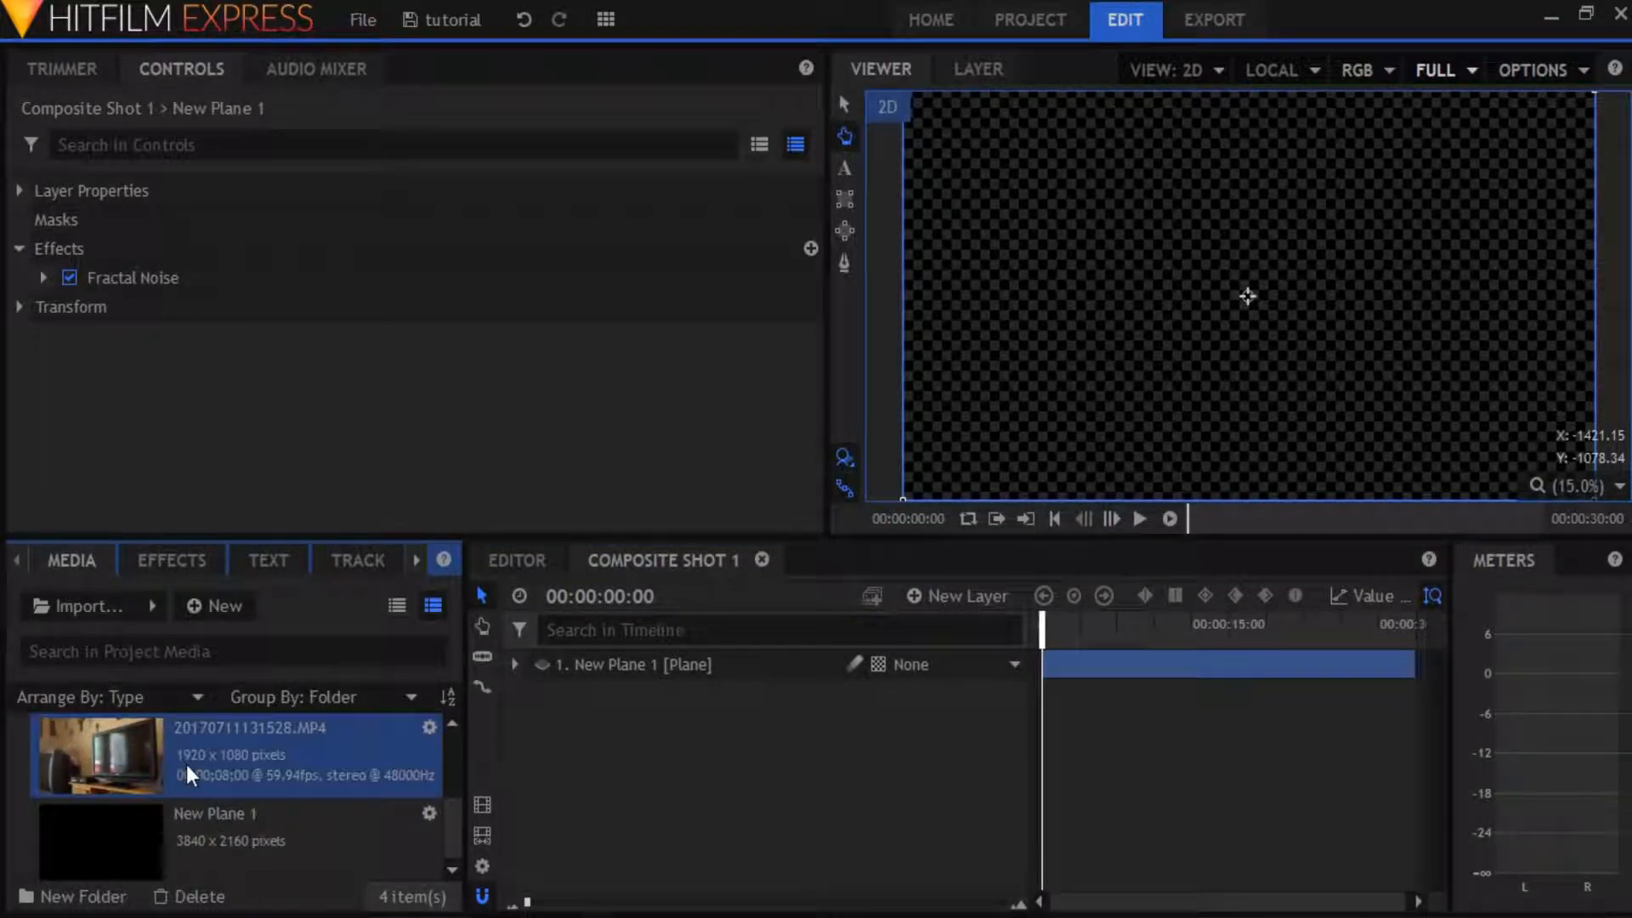
click(68, 61)
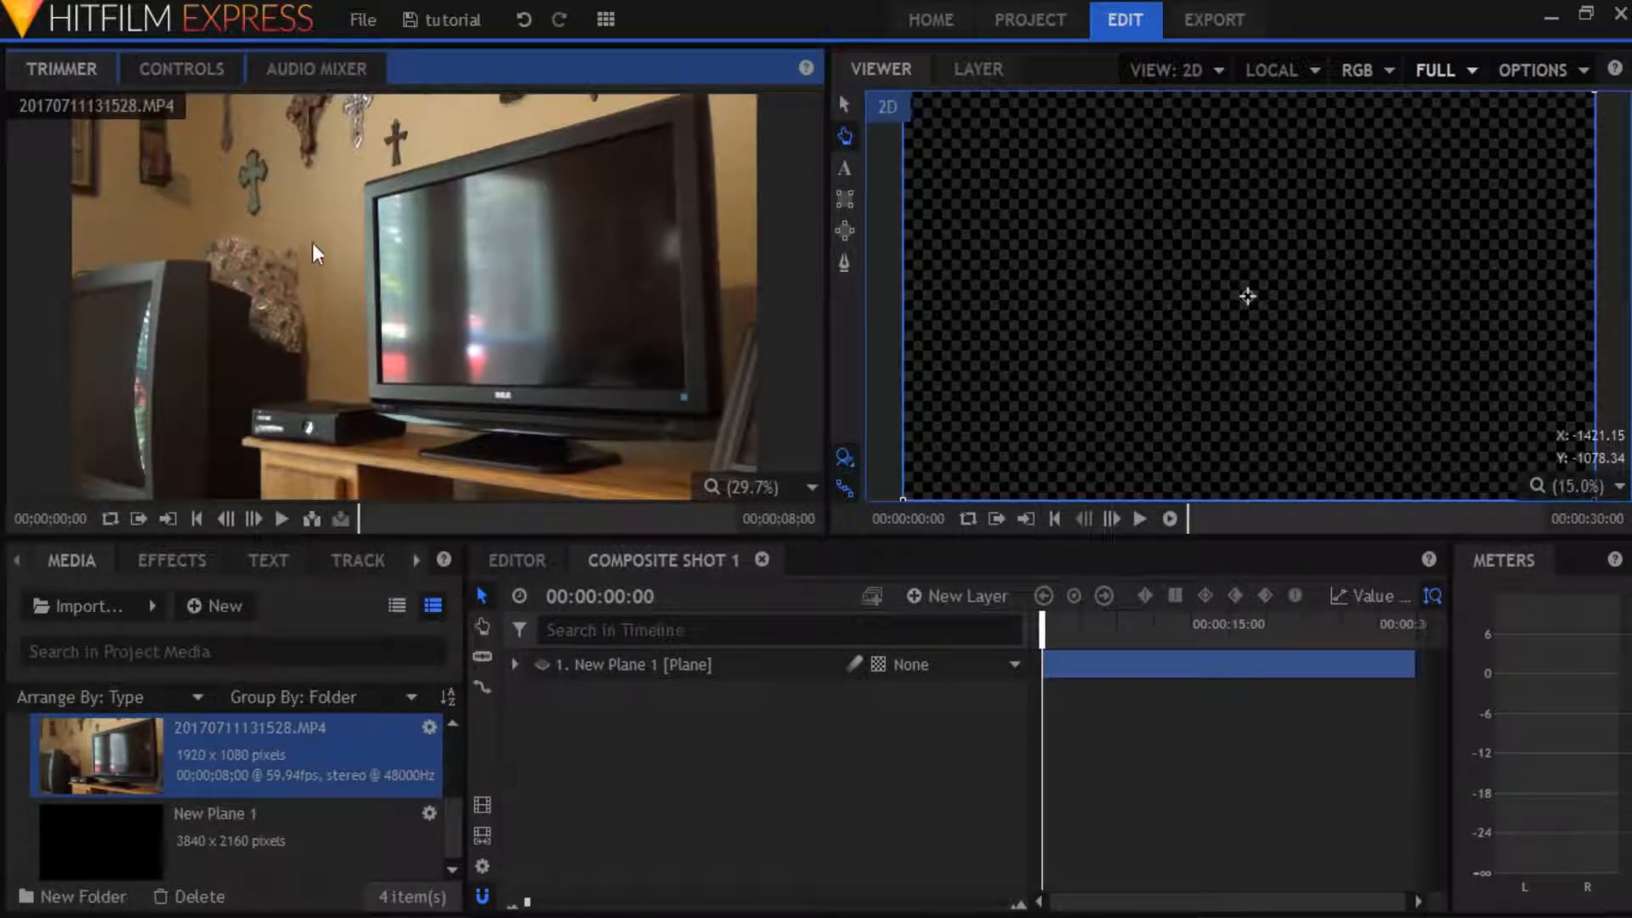
click(632, 516)
drag(274, 238, 728, 718)
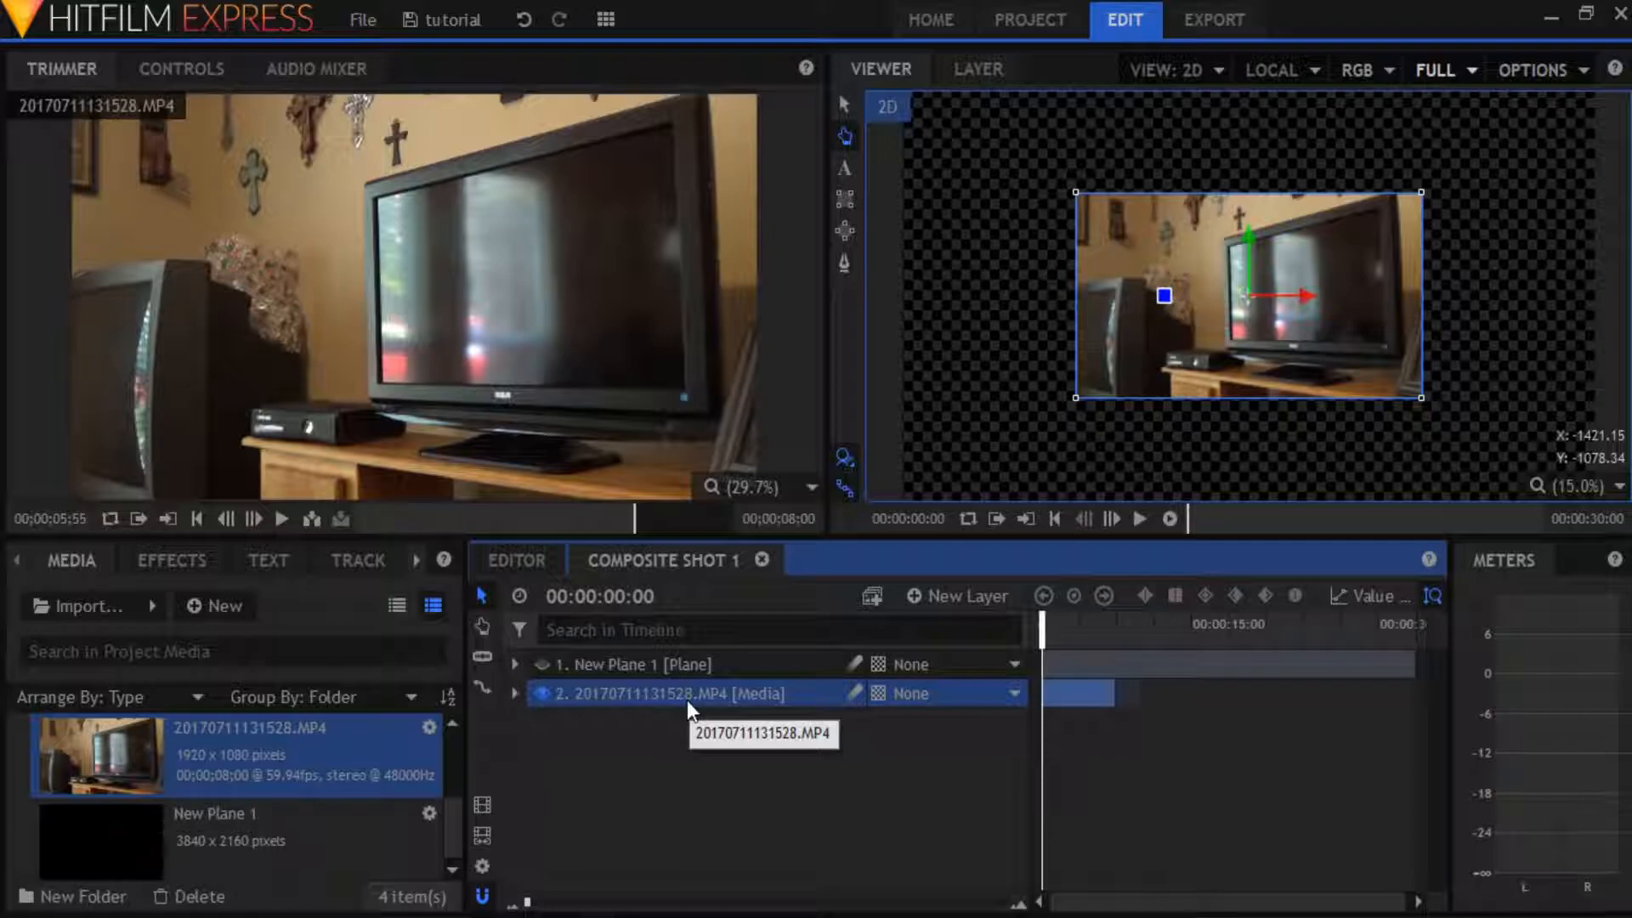
Step: Set the video layer's scale to 200% so it fills the 4K frame
click(514, 693)
click(539, 810)
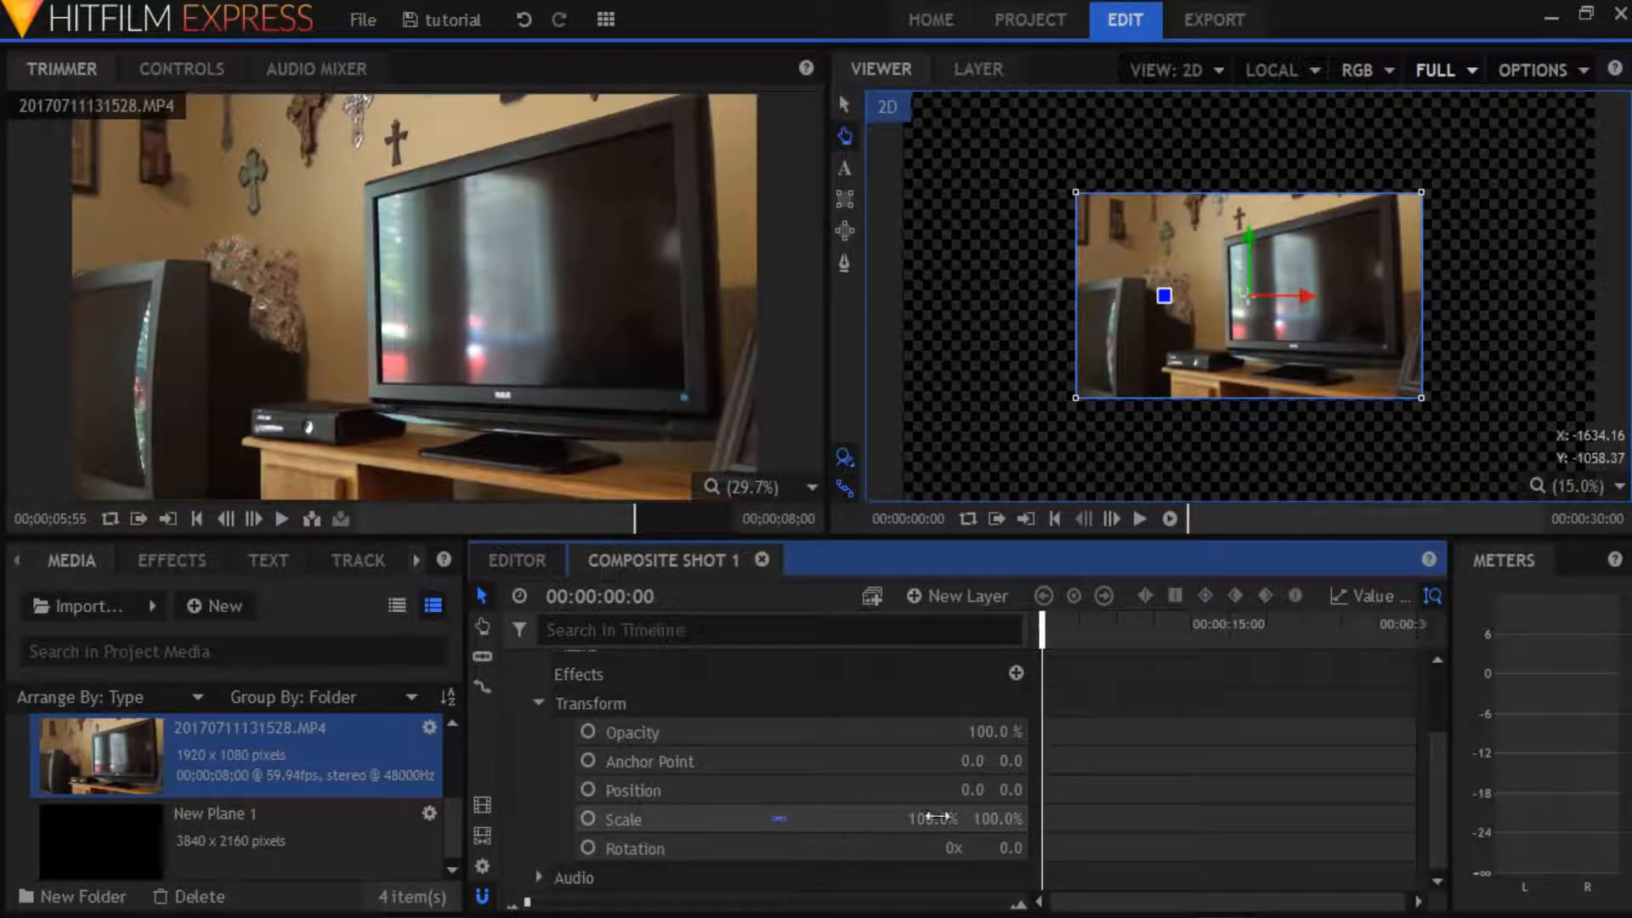
click(933, 816)
text(200)
key(Return)
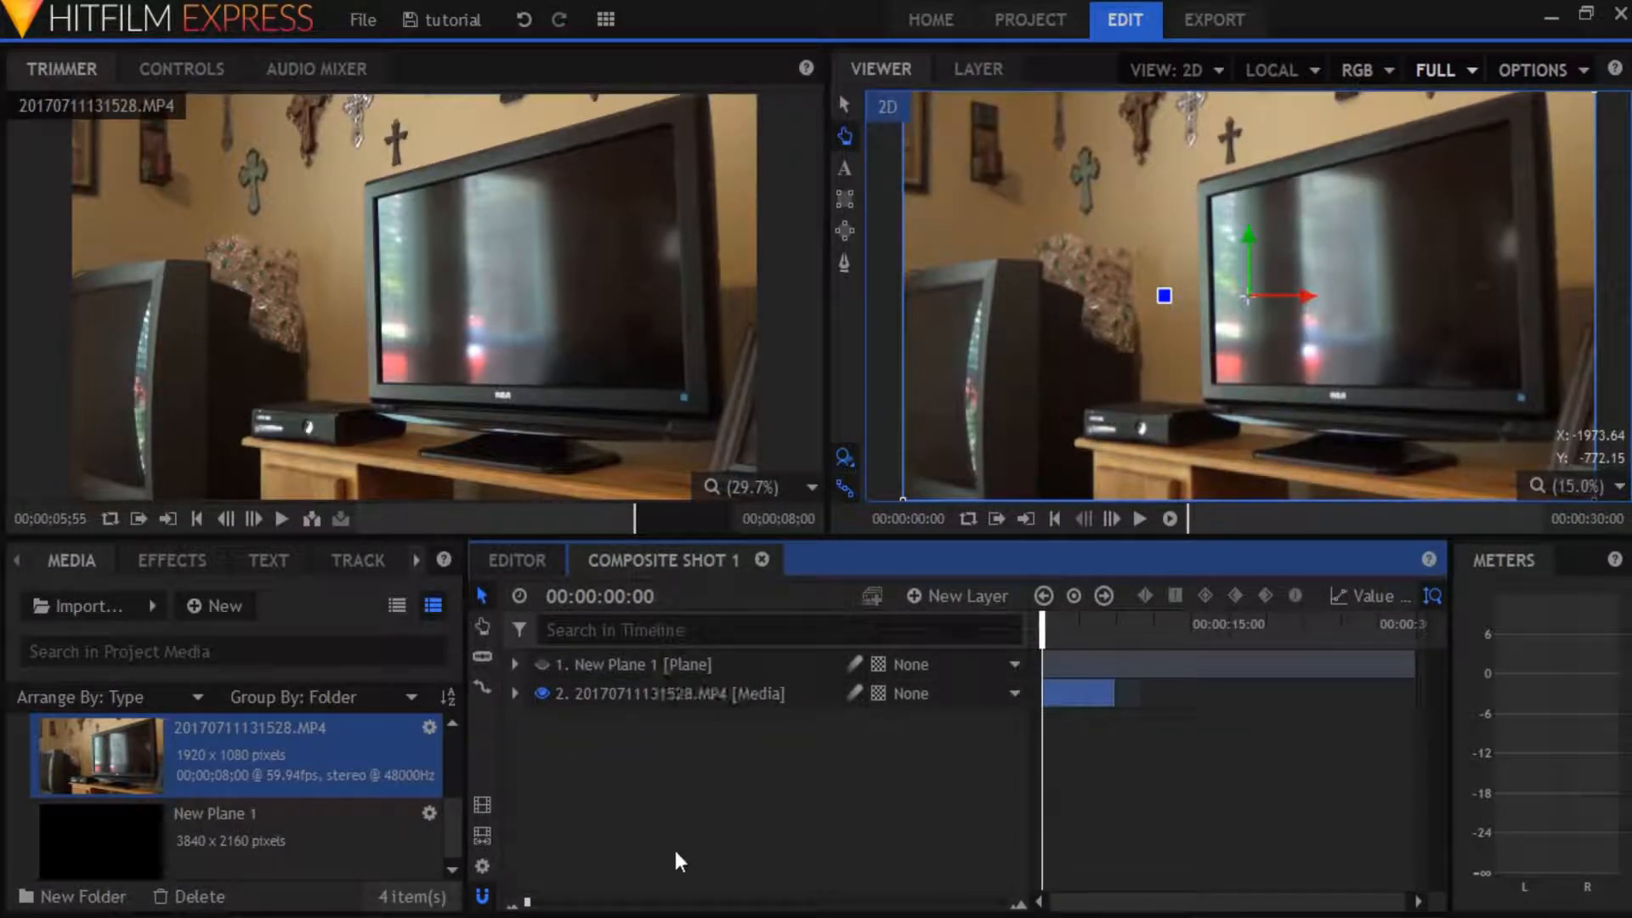
Step: Find the Quad Warp effect, apply it to the New Plane 1 layer, and make that layer visible again
click(154, 556)
click(175, 618)
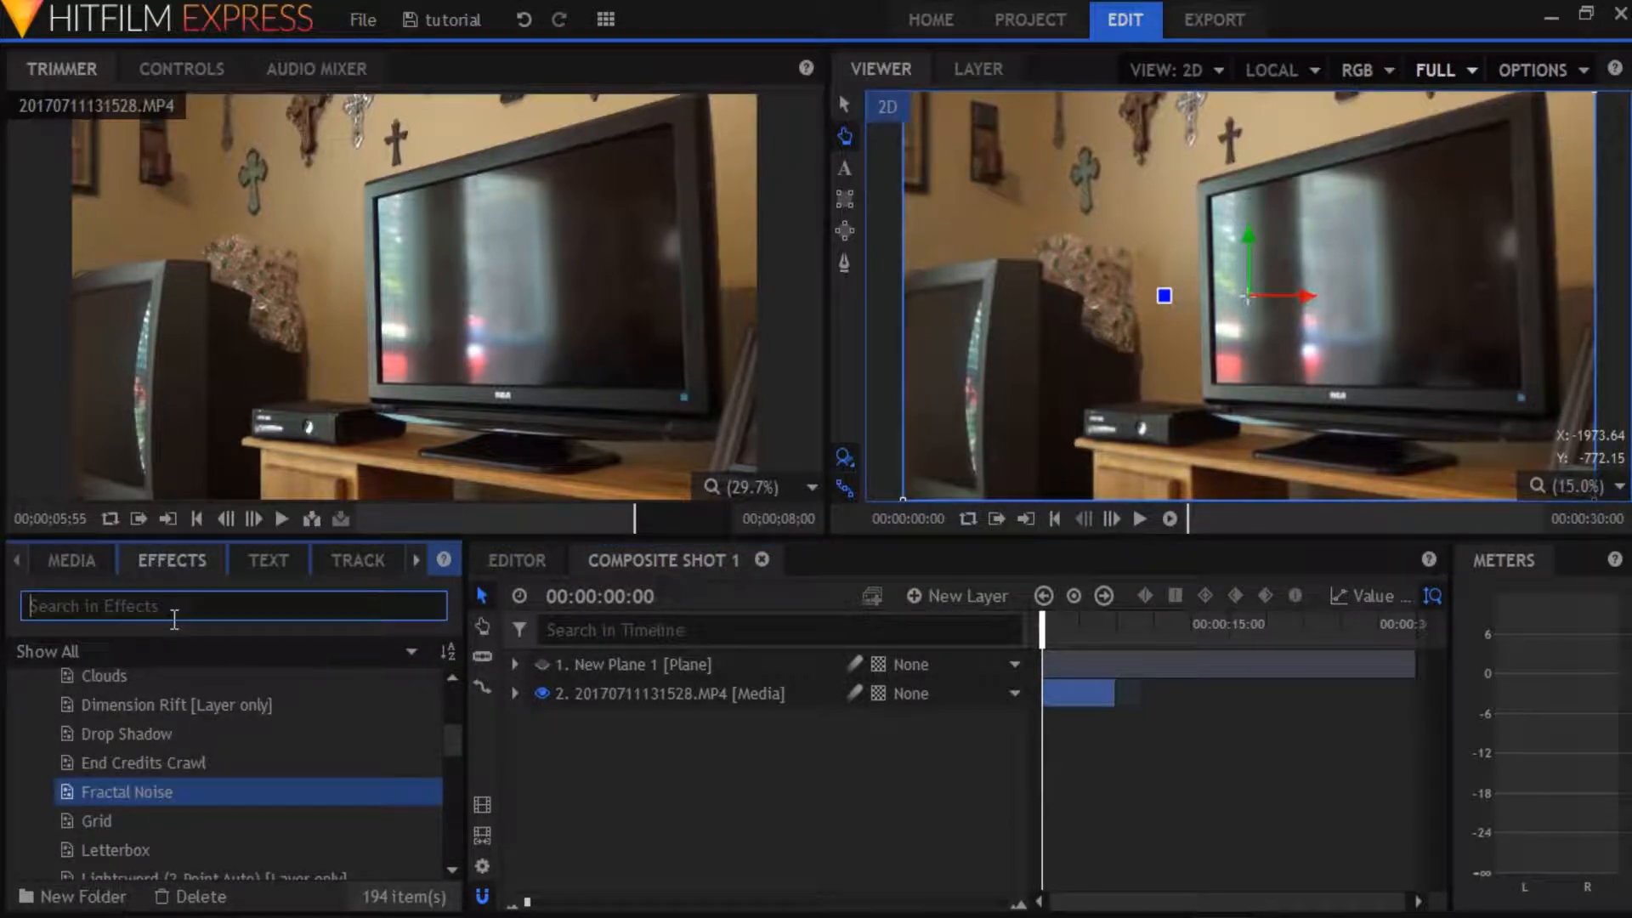
text(qua)
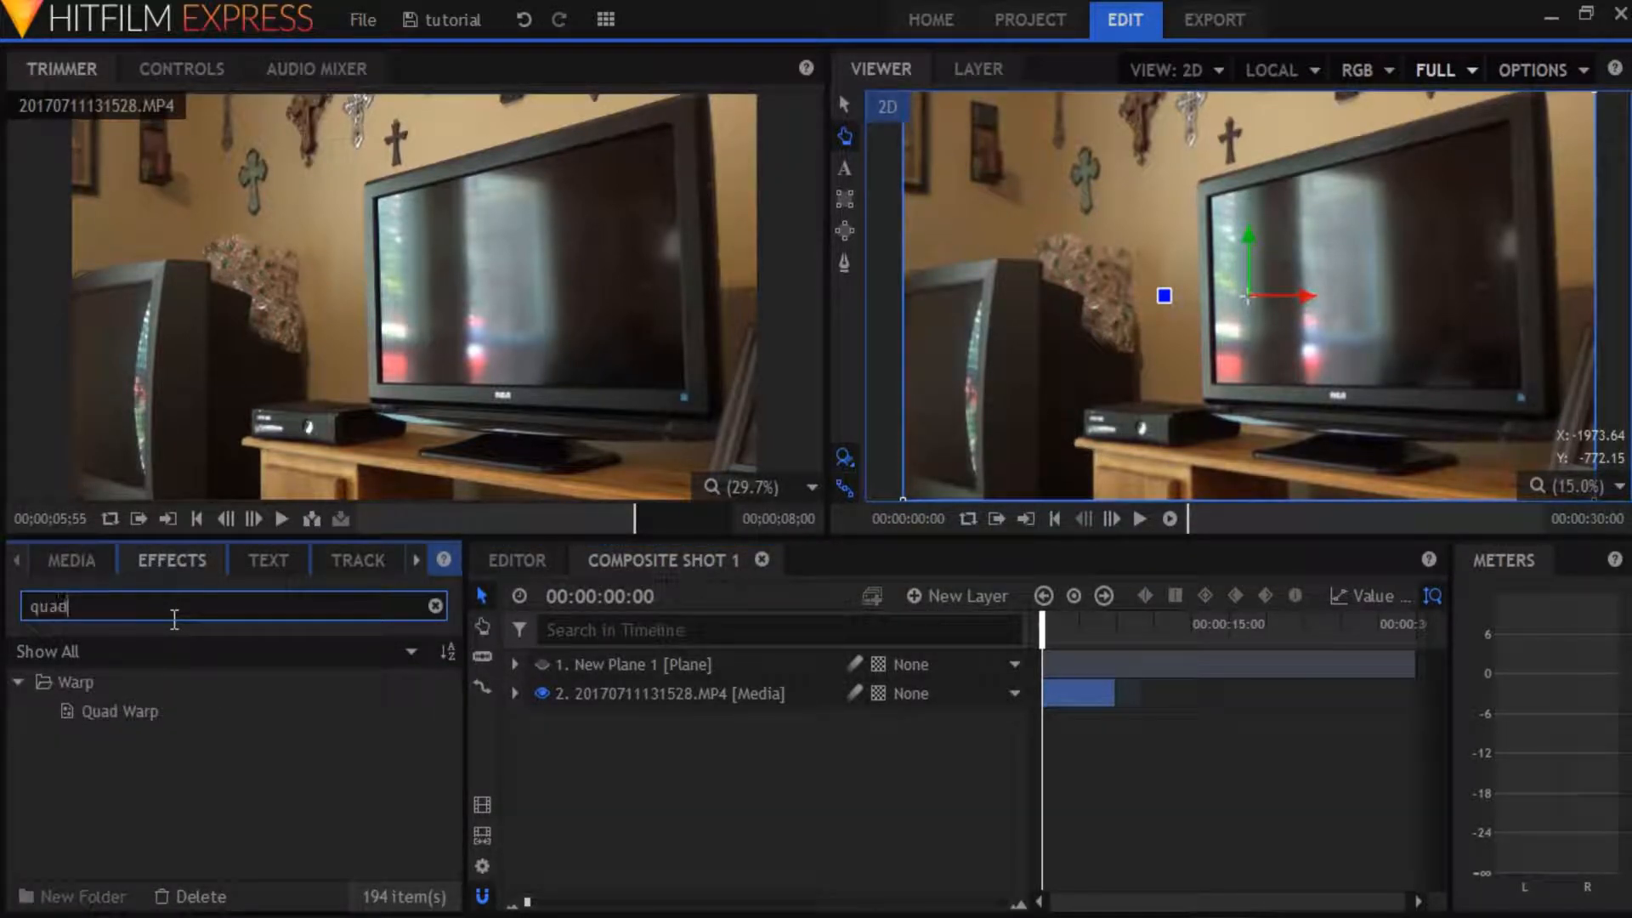
text(d)
drag(153, 710, 624, 662)
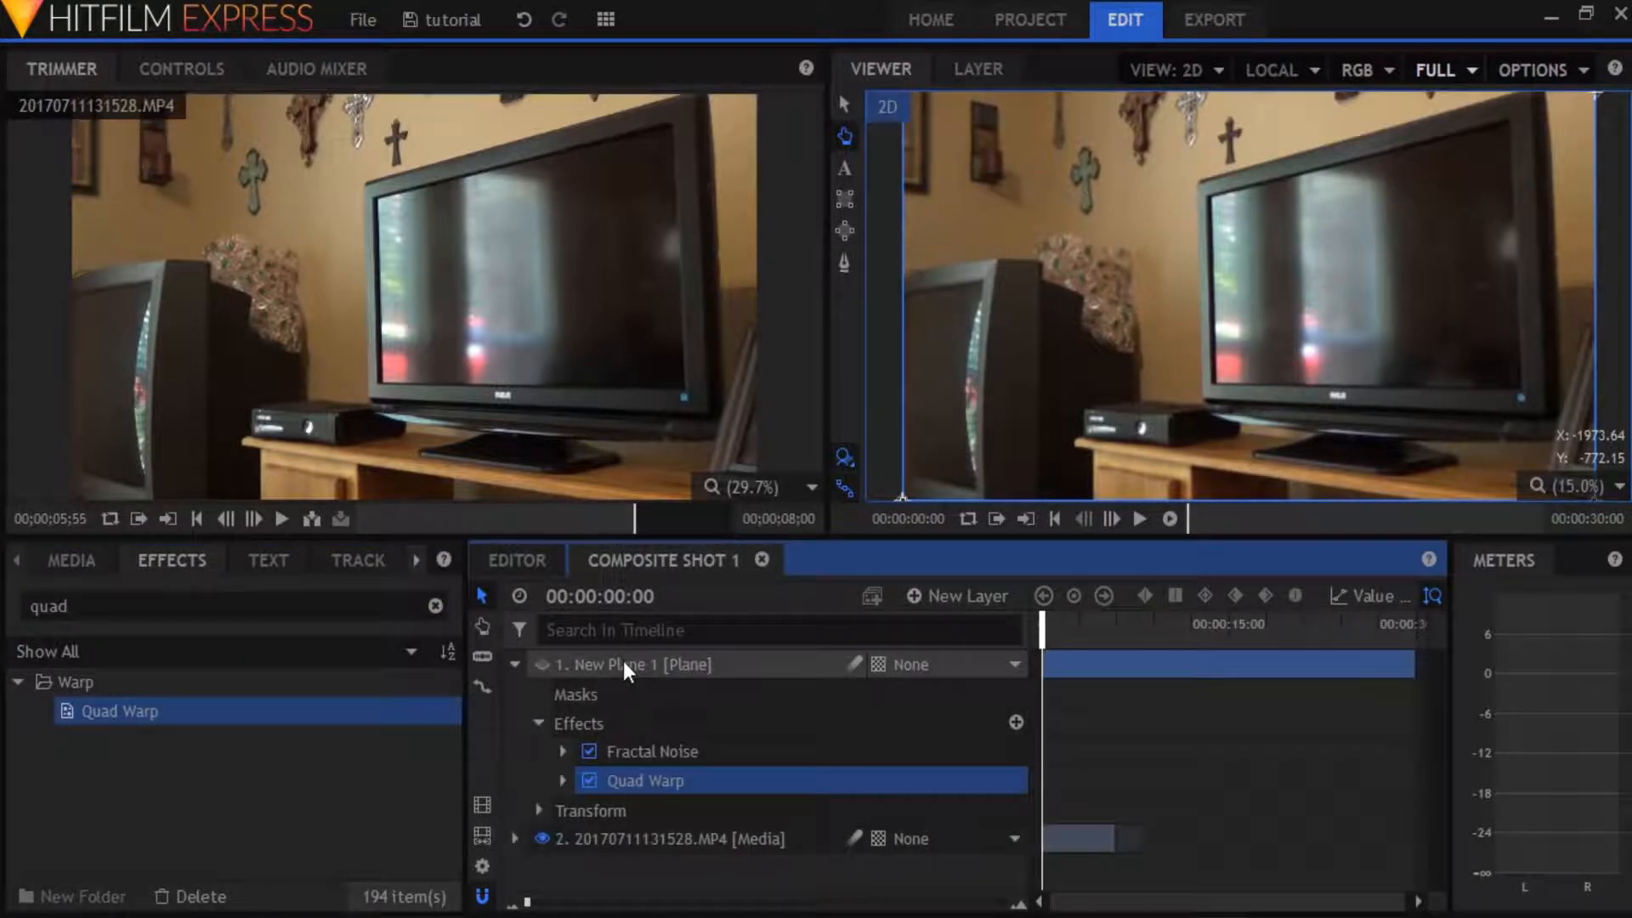
click(541, 665)
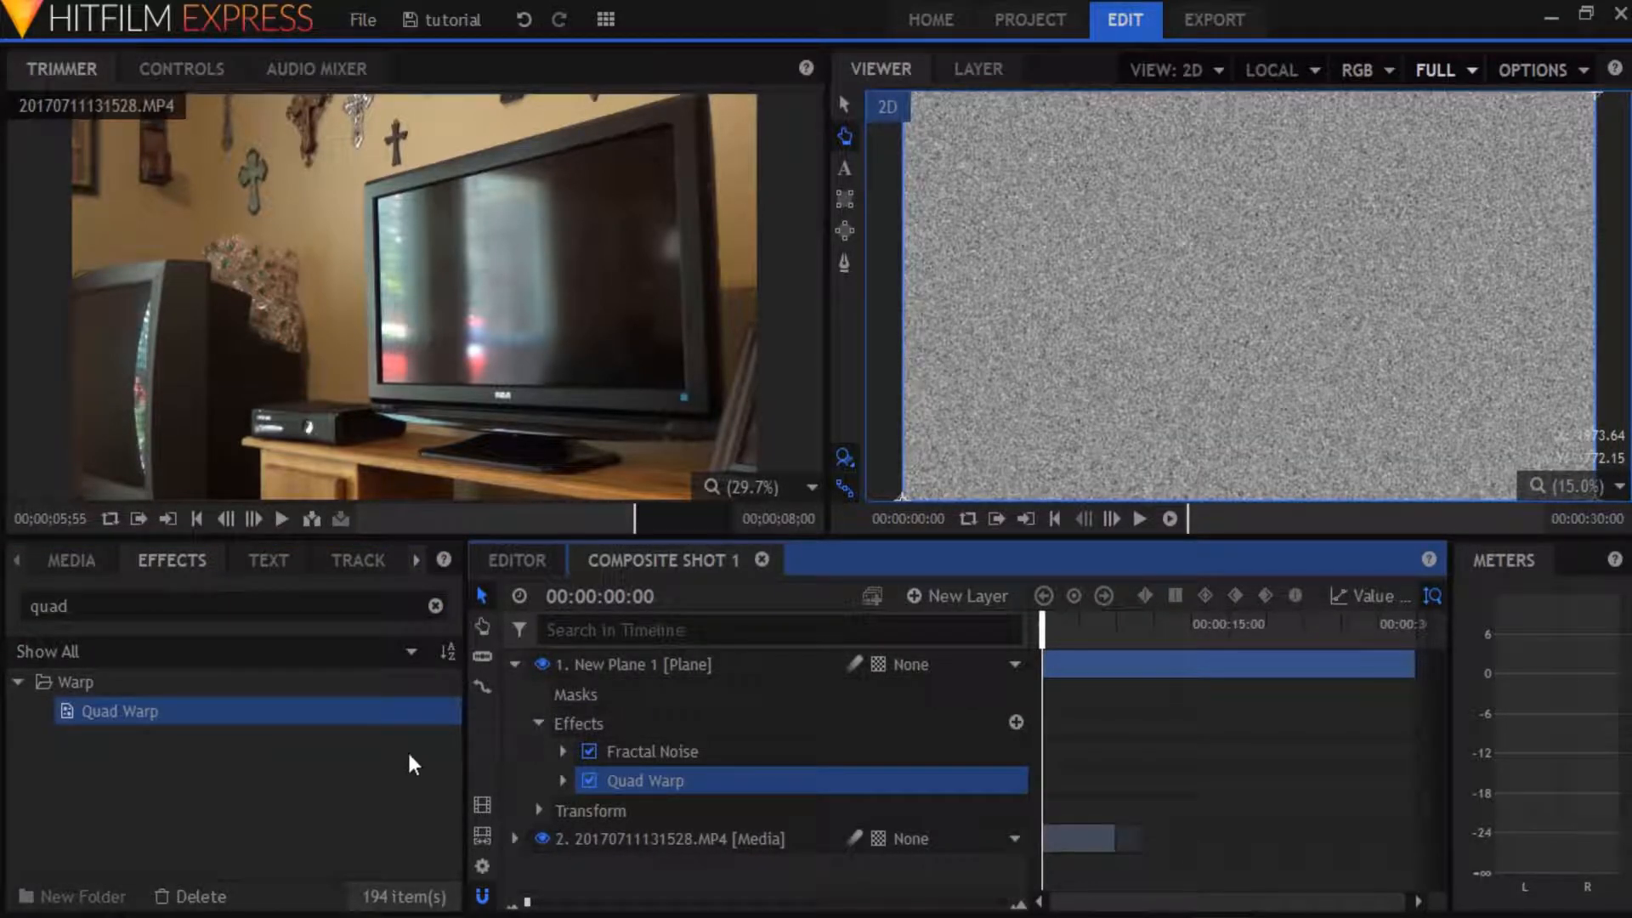
Step: Roughly move the plane's four Quad Warp corners onto the corners of the flat-screen TV
drag(972, 182, 950, 127)
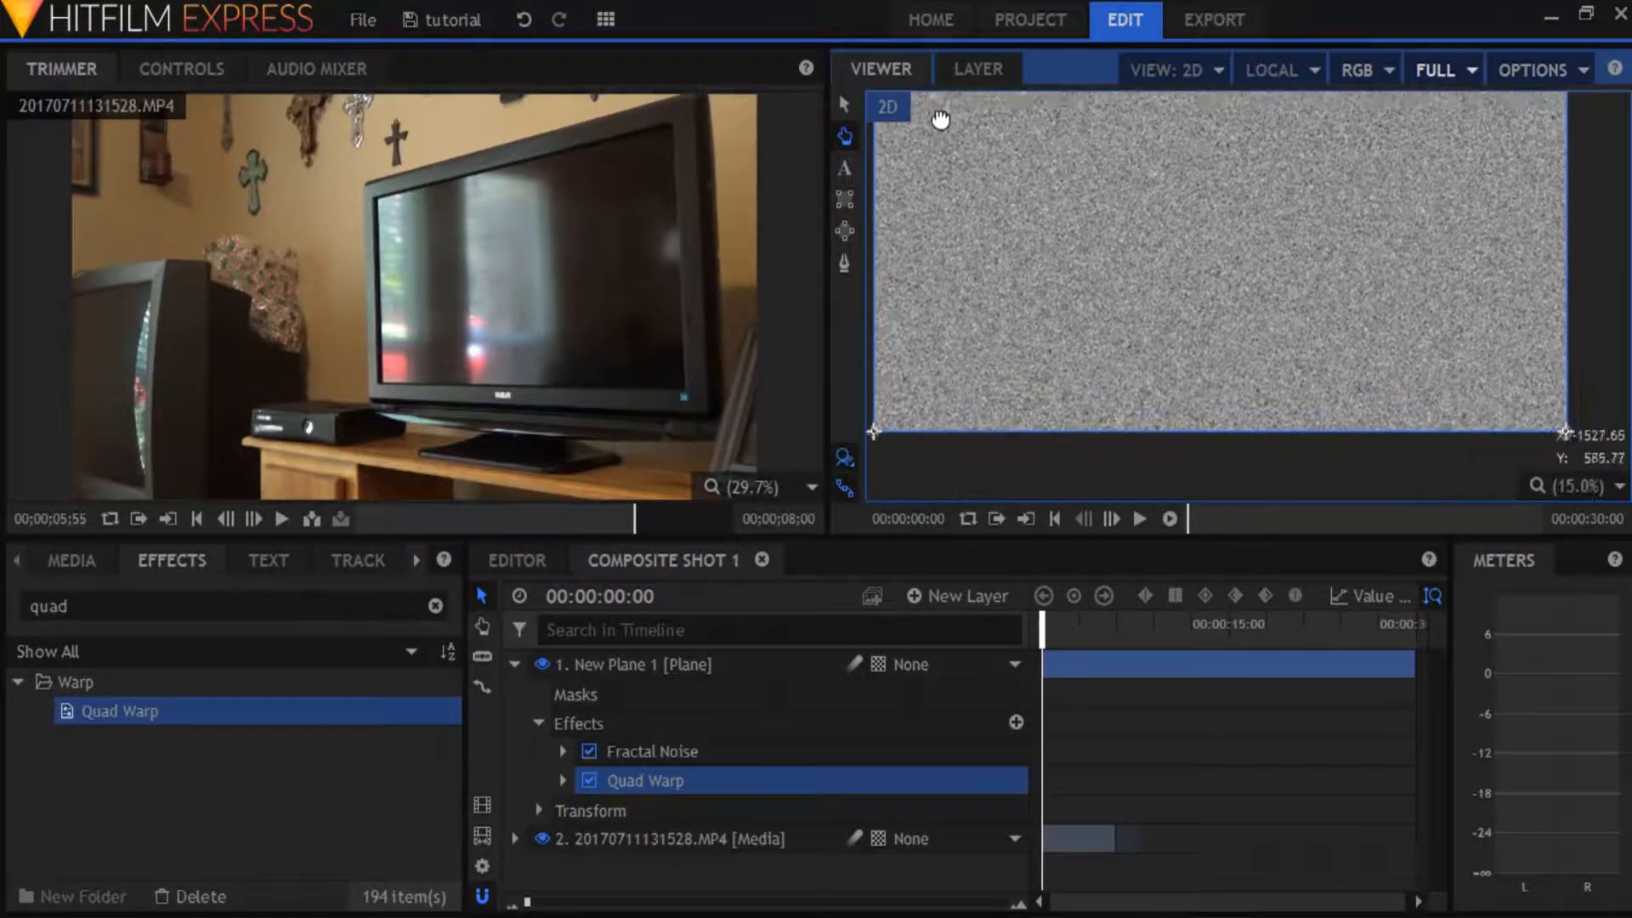
drag(1134, 197, 1202, 360)
drag(925, 171, 1539, 207)
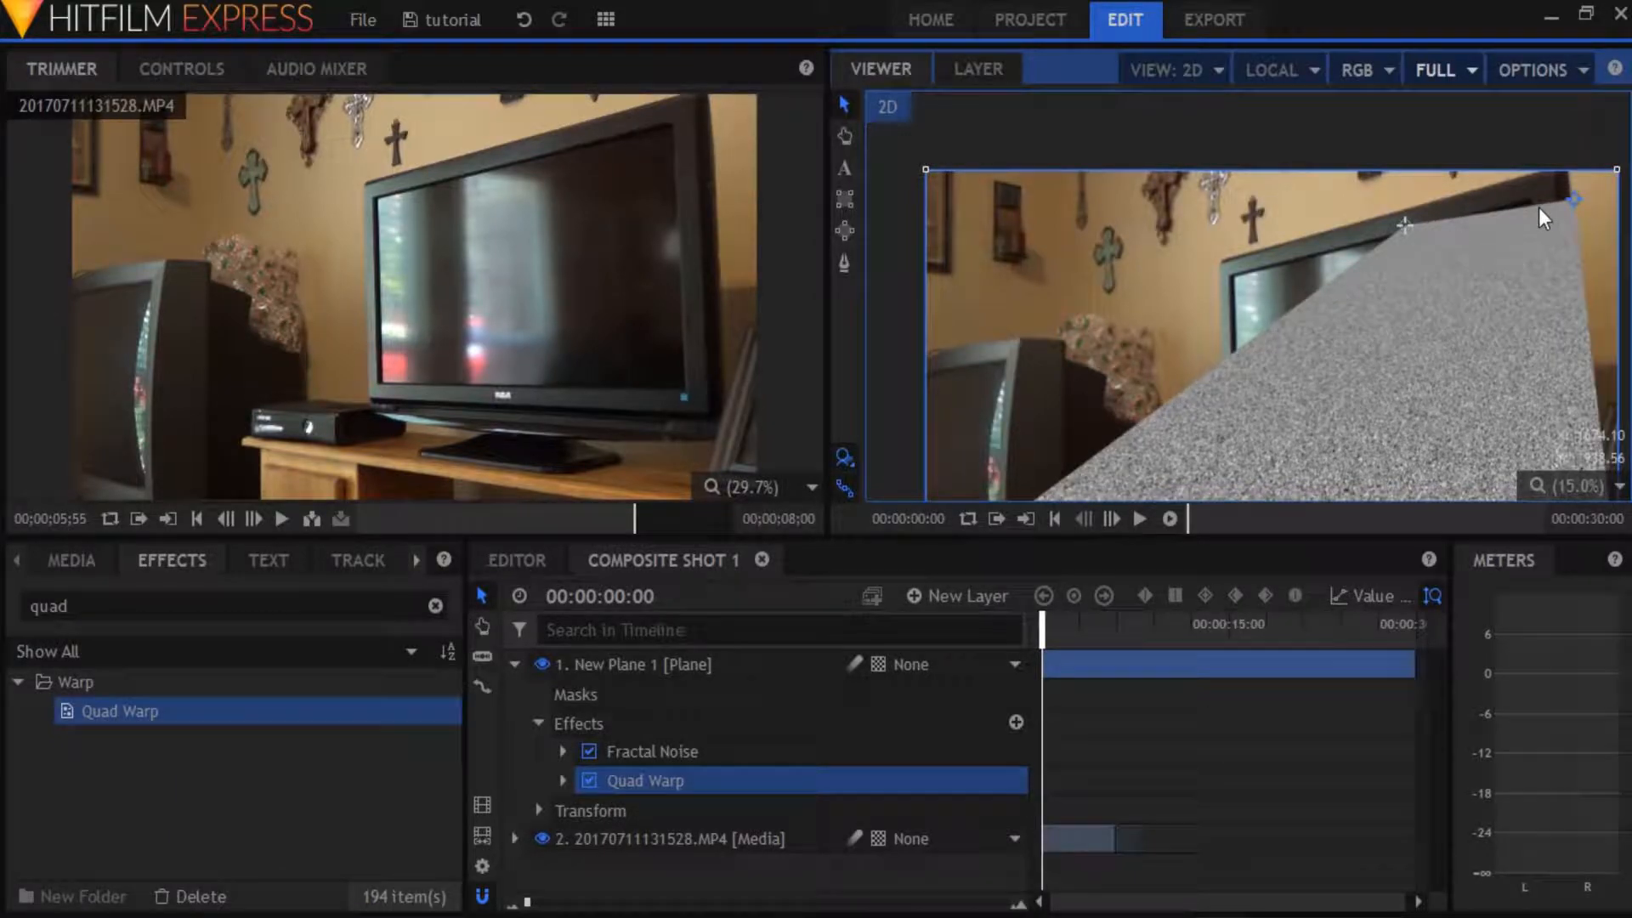
drag(1406, 228, 1241, 288)
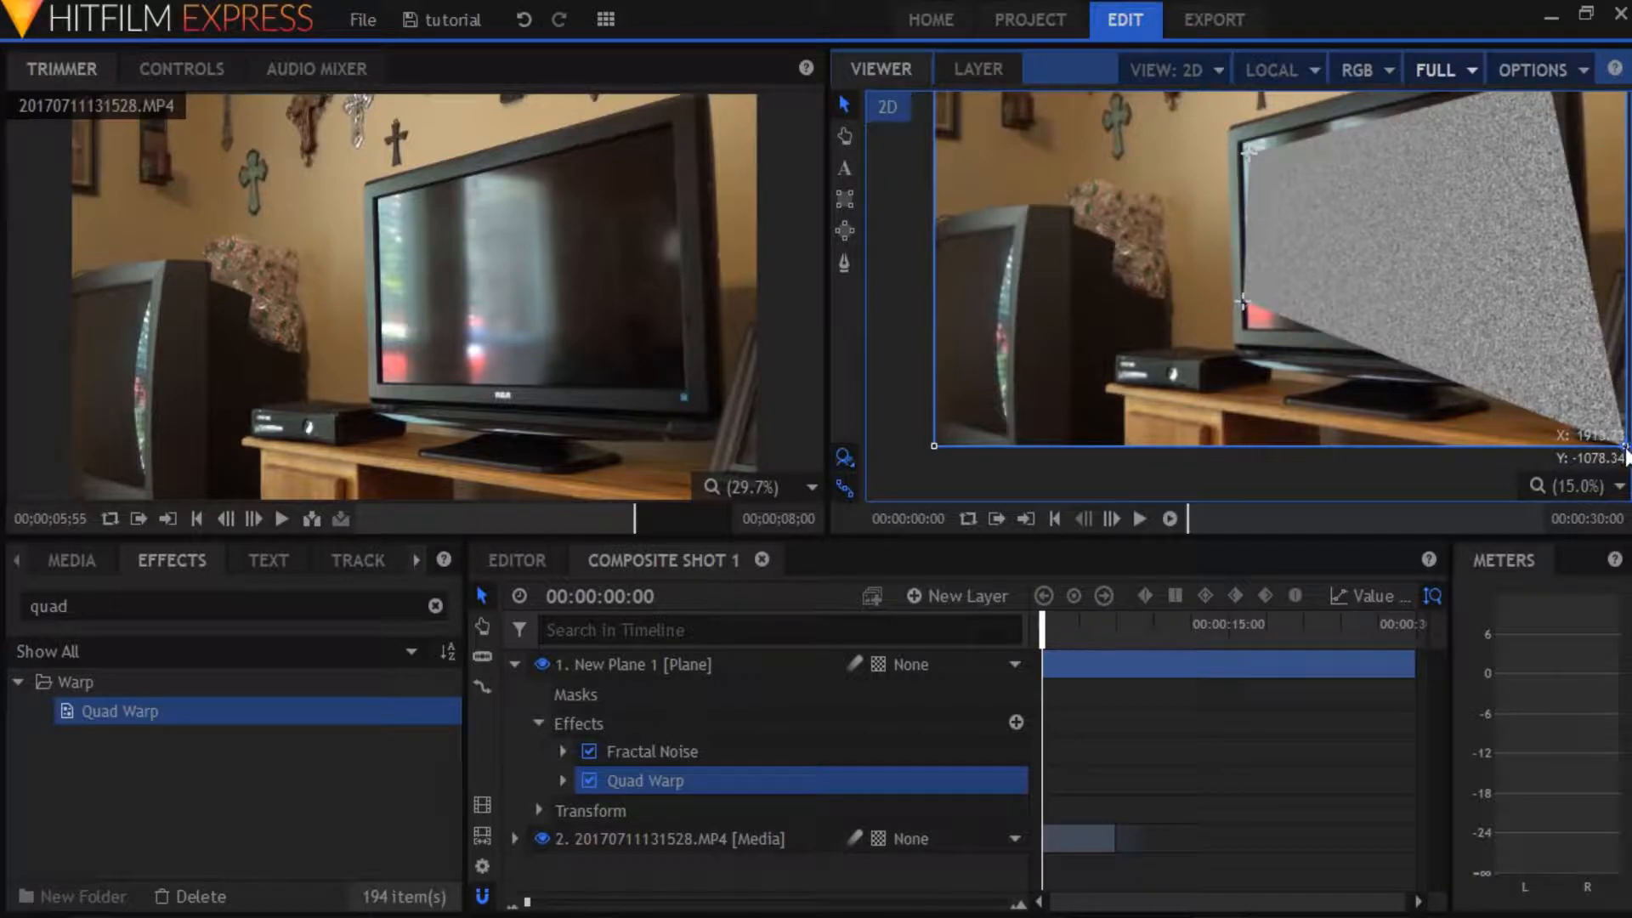
drag(1589, 425, 1548, 323)
Step: Fine-tune the static's right-side warp corners against the inner edge of the TV bezel
scroll(1275, 145, up, 6)
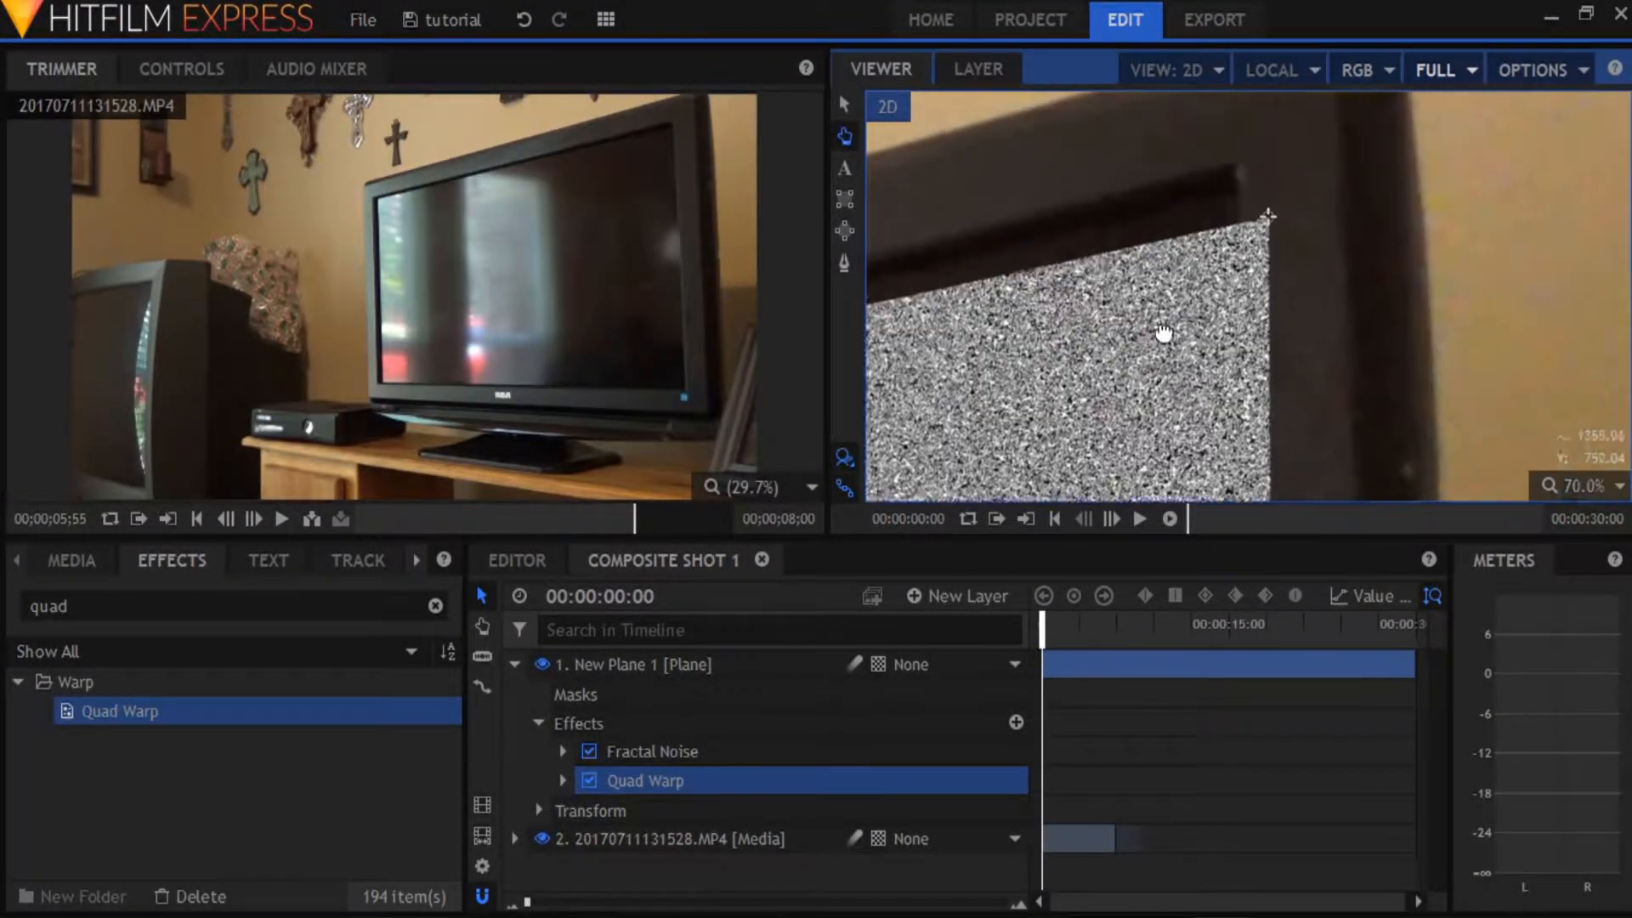
drag(1267, 212, 1159, 201)
click(840, 140)
drag(1309, 468, 1275, 111)
drag(1292, 467, 1253, 160)
click(843, 105)
drag(1105, 215, 1134, 272)
Step: Align the static's lower-left warp corner with the lower-left inner corner of the TV bezel
click(841, 136)
drag(918, 221, 1381, 299)
click(844, 103)
drag(1116, 211, 1119, 341)
click(844, 136)
scroll(1271, 237, down, 6)
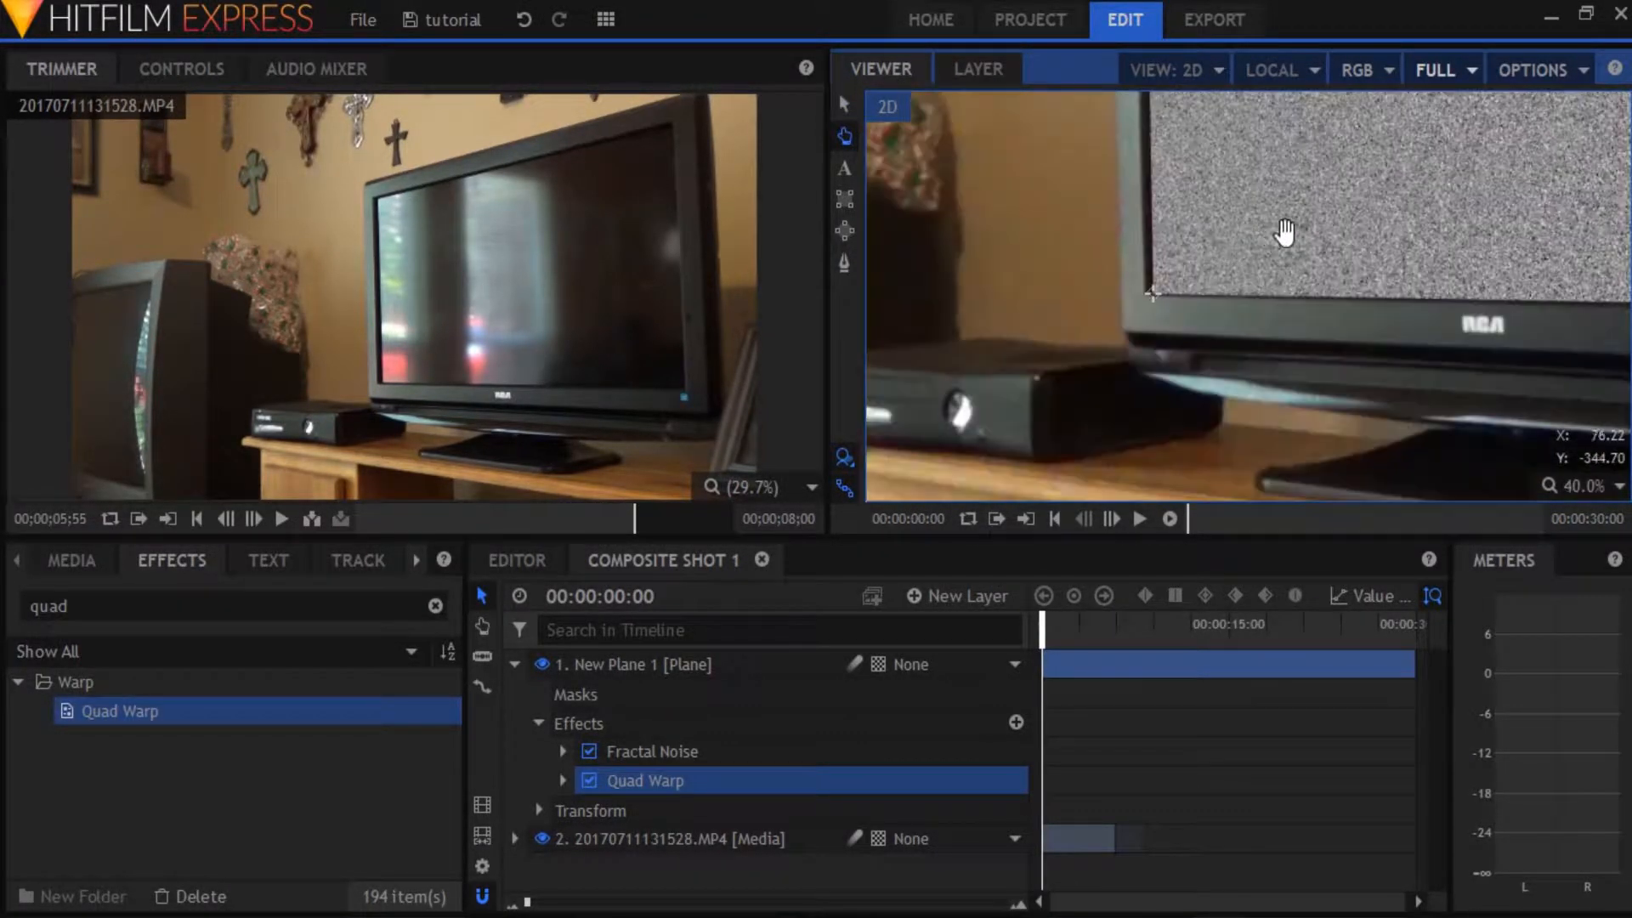
scroll(1271, 277, up, 2)
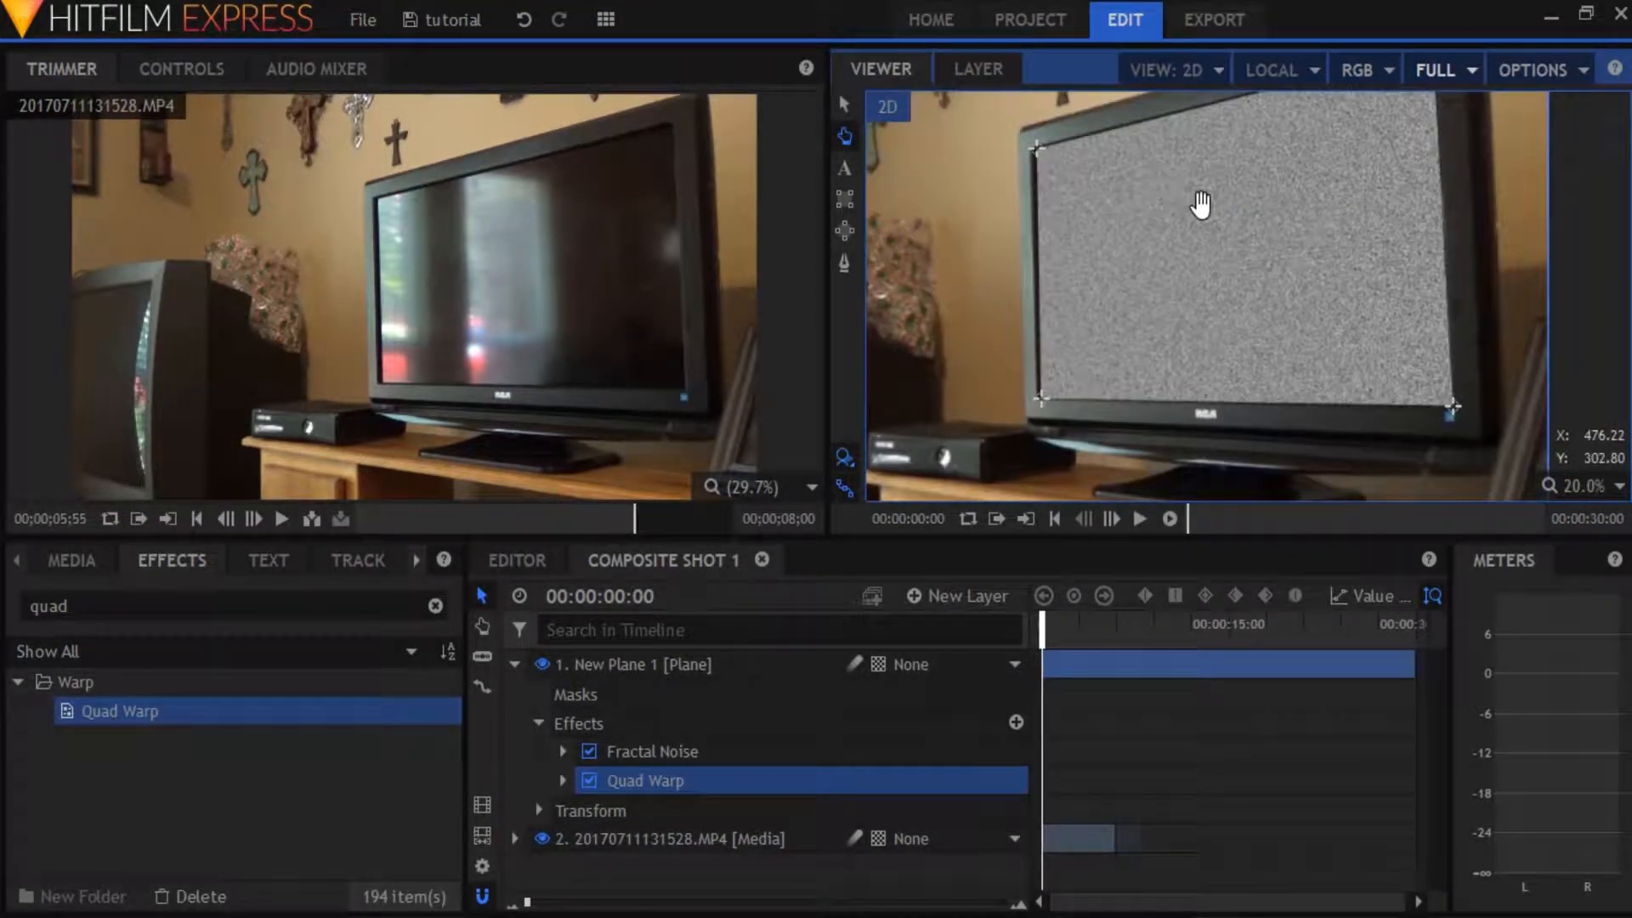
Step: Inspect how the warped static fits inside the flat-screen TV's bezel and compare it with the rest of the shot
drag(1235, 237, 1318, 278)
drag(1293, 368, 1148, 409)
scroll(1195, 354, down, 4)
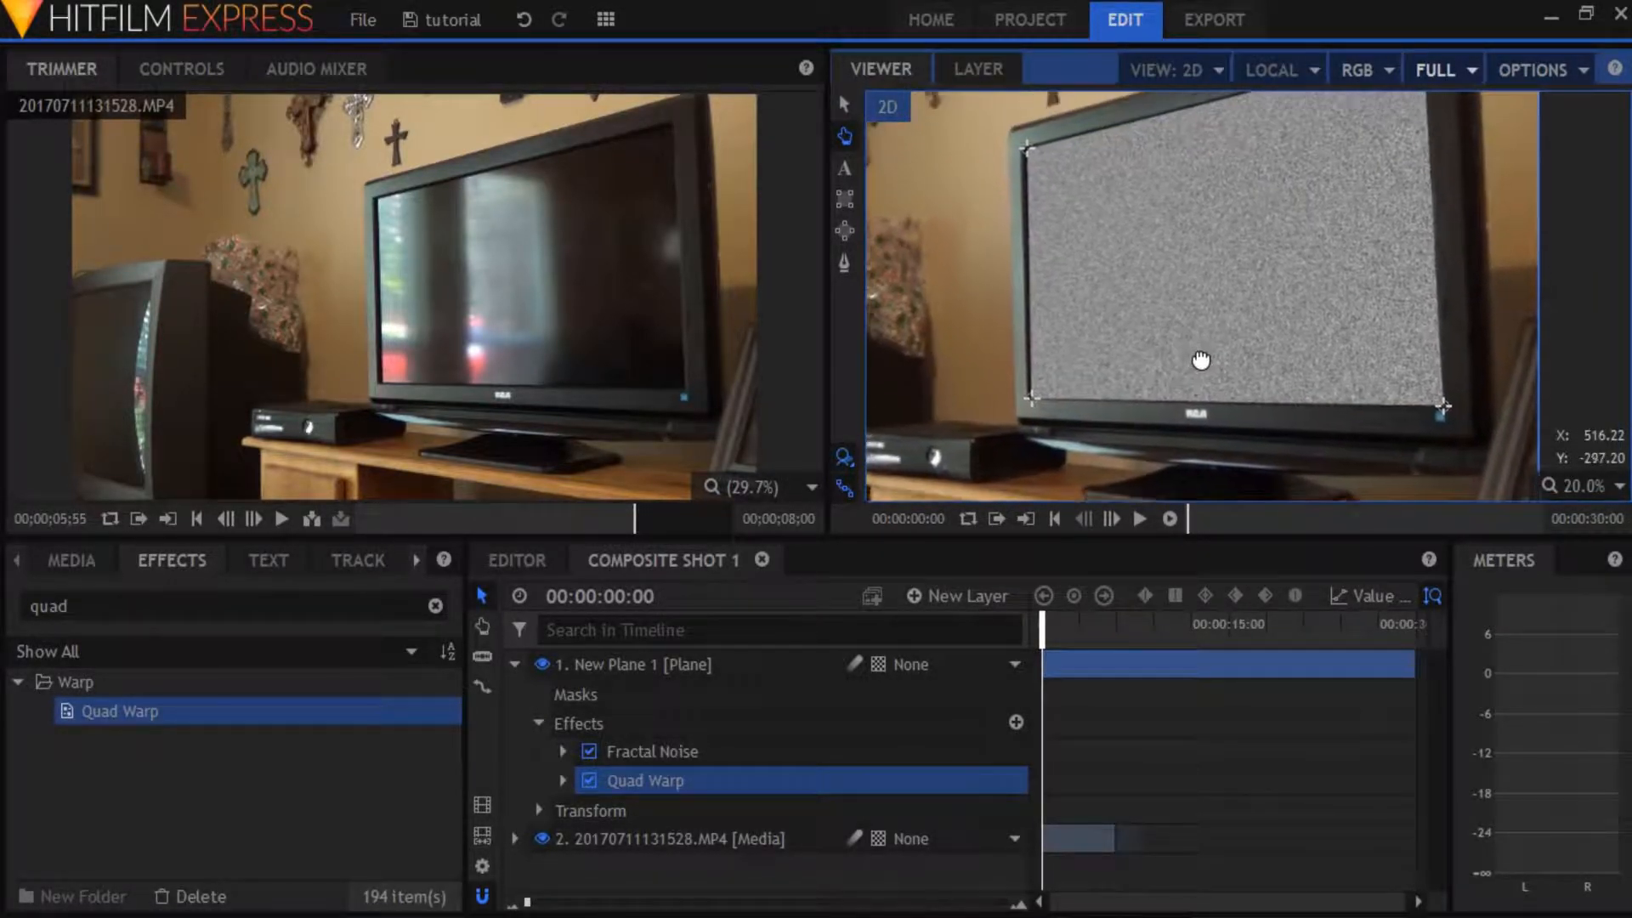
drag(1065, 345, 1148, 349)
scroll(1211, 330, up, 4)
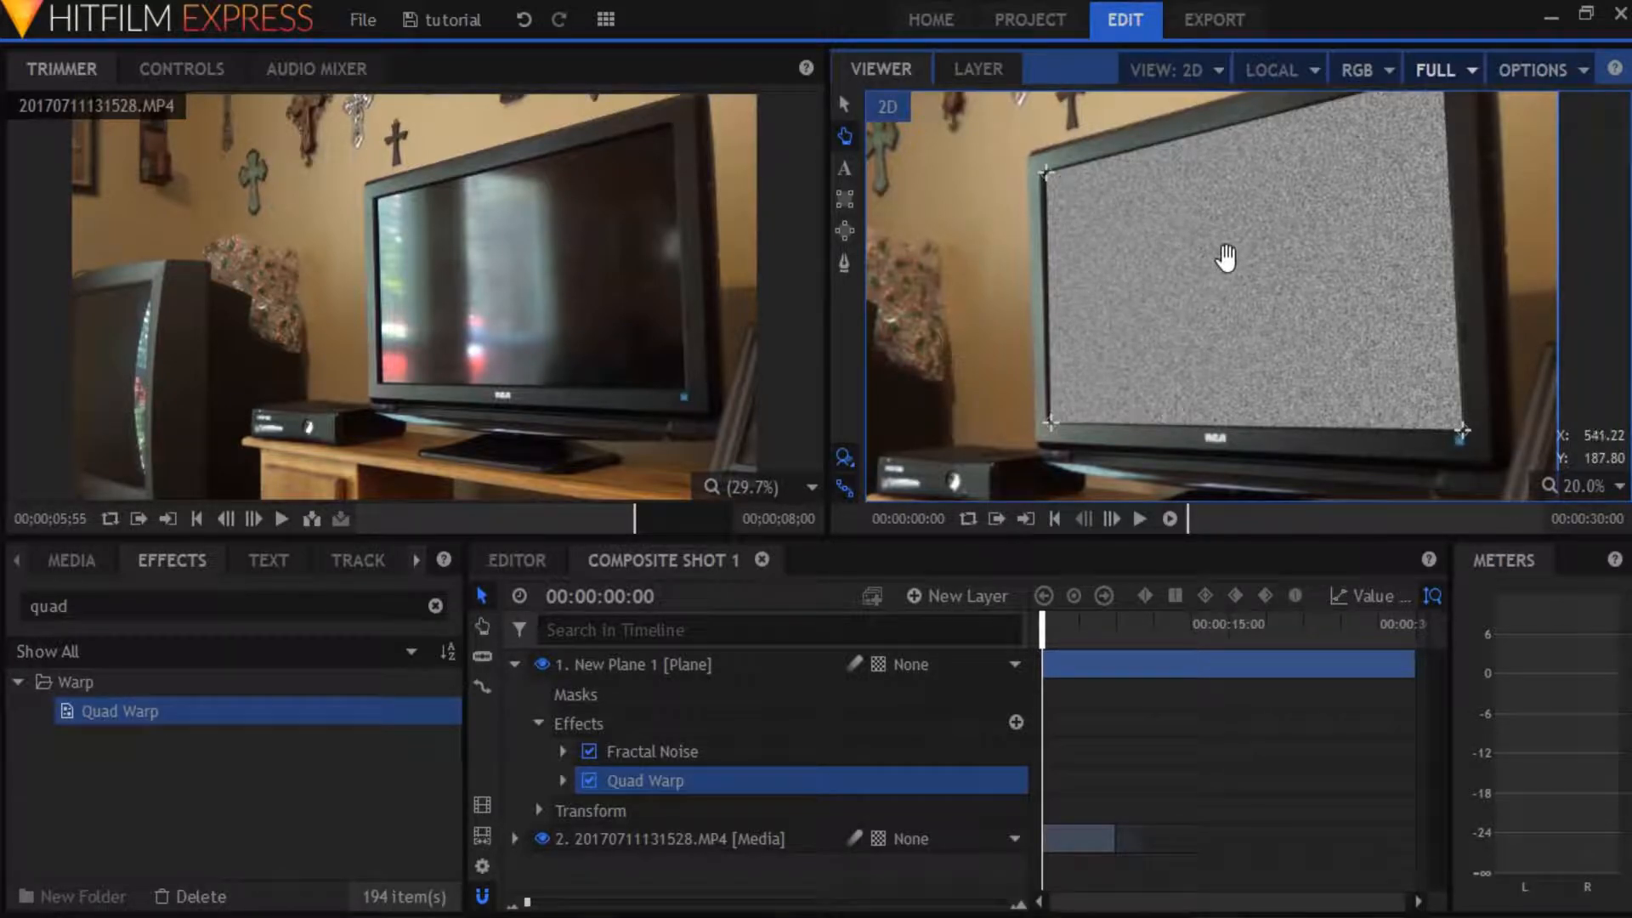
scroll(1223, 258, down, 4)
scroll(1158, 299, up, 4)
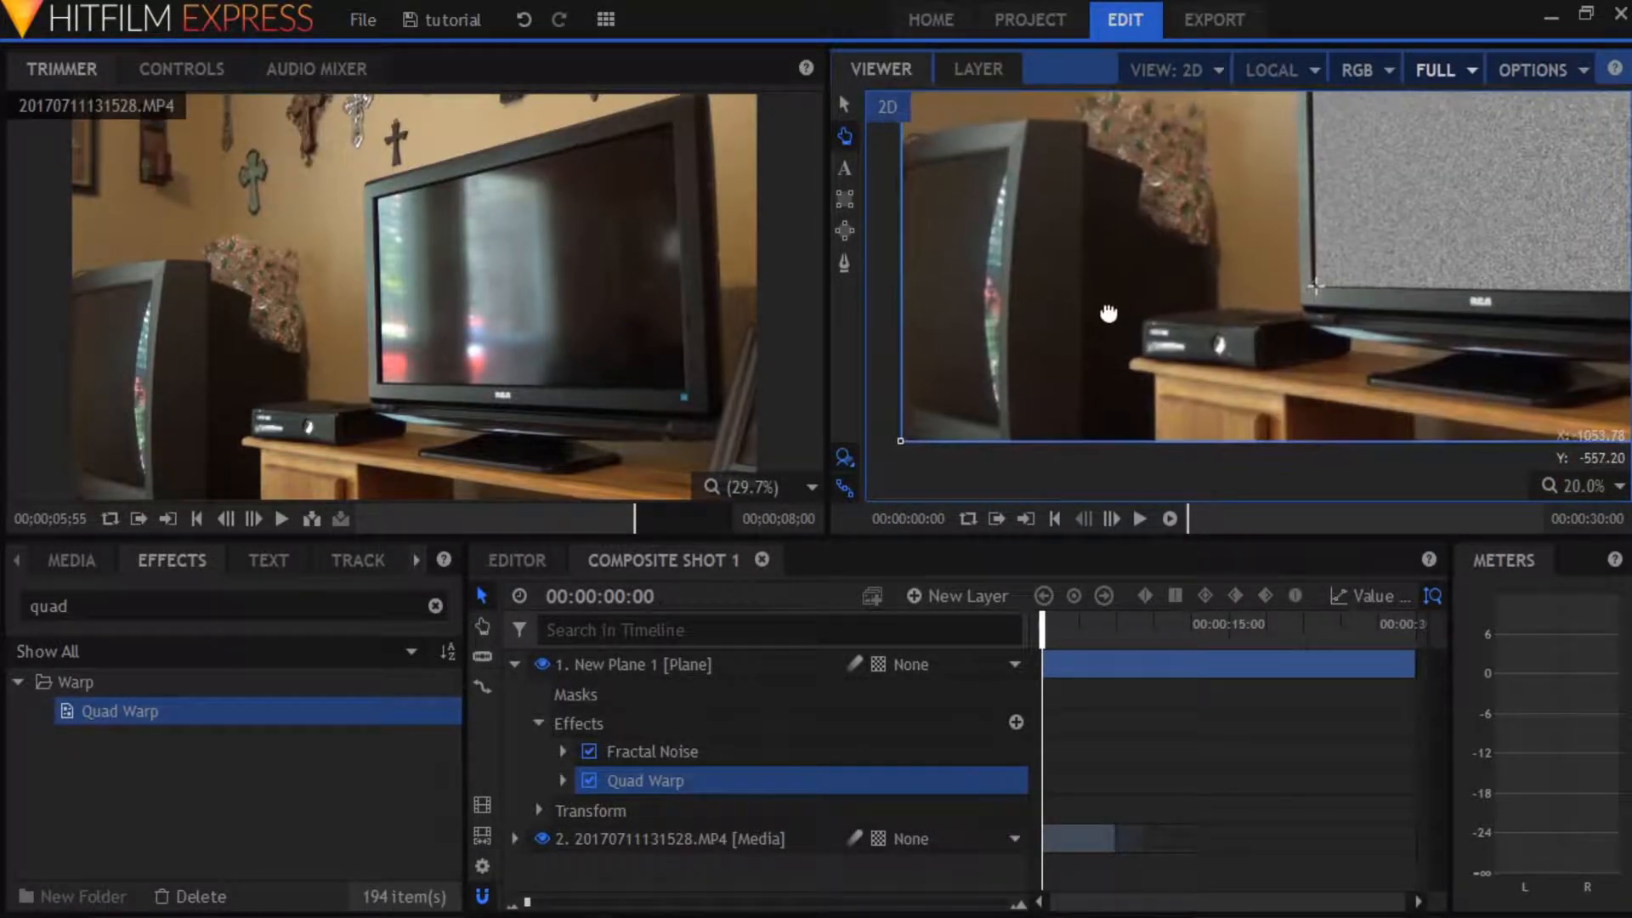
drag(1362, 103, 1094, 284)
scroll(1137, 226, down, 1)
scroll(1098, 267, up, 1)
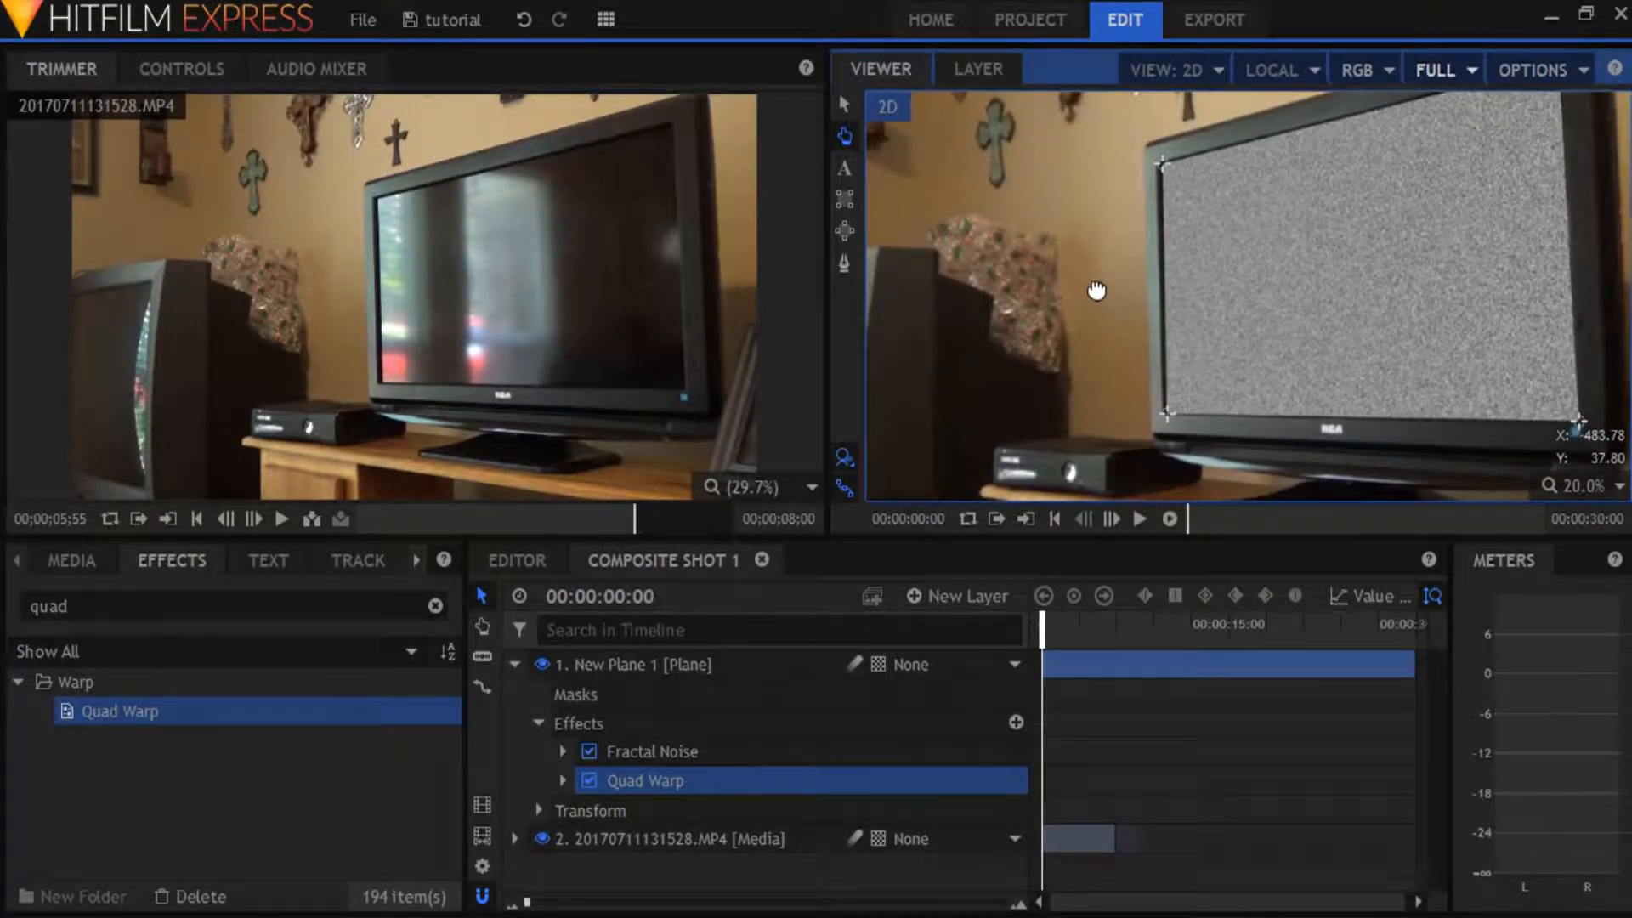
scroll(1100, 282, down, 1)
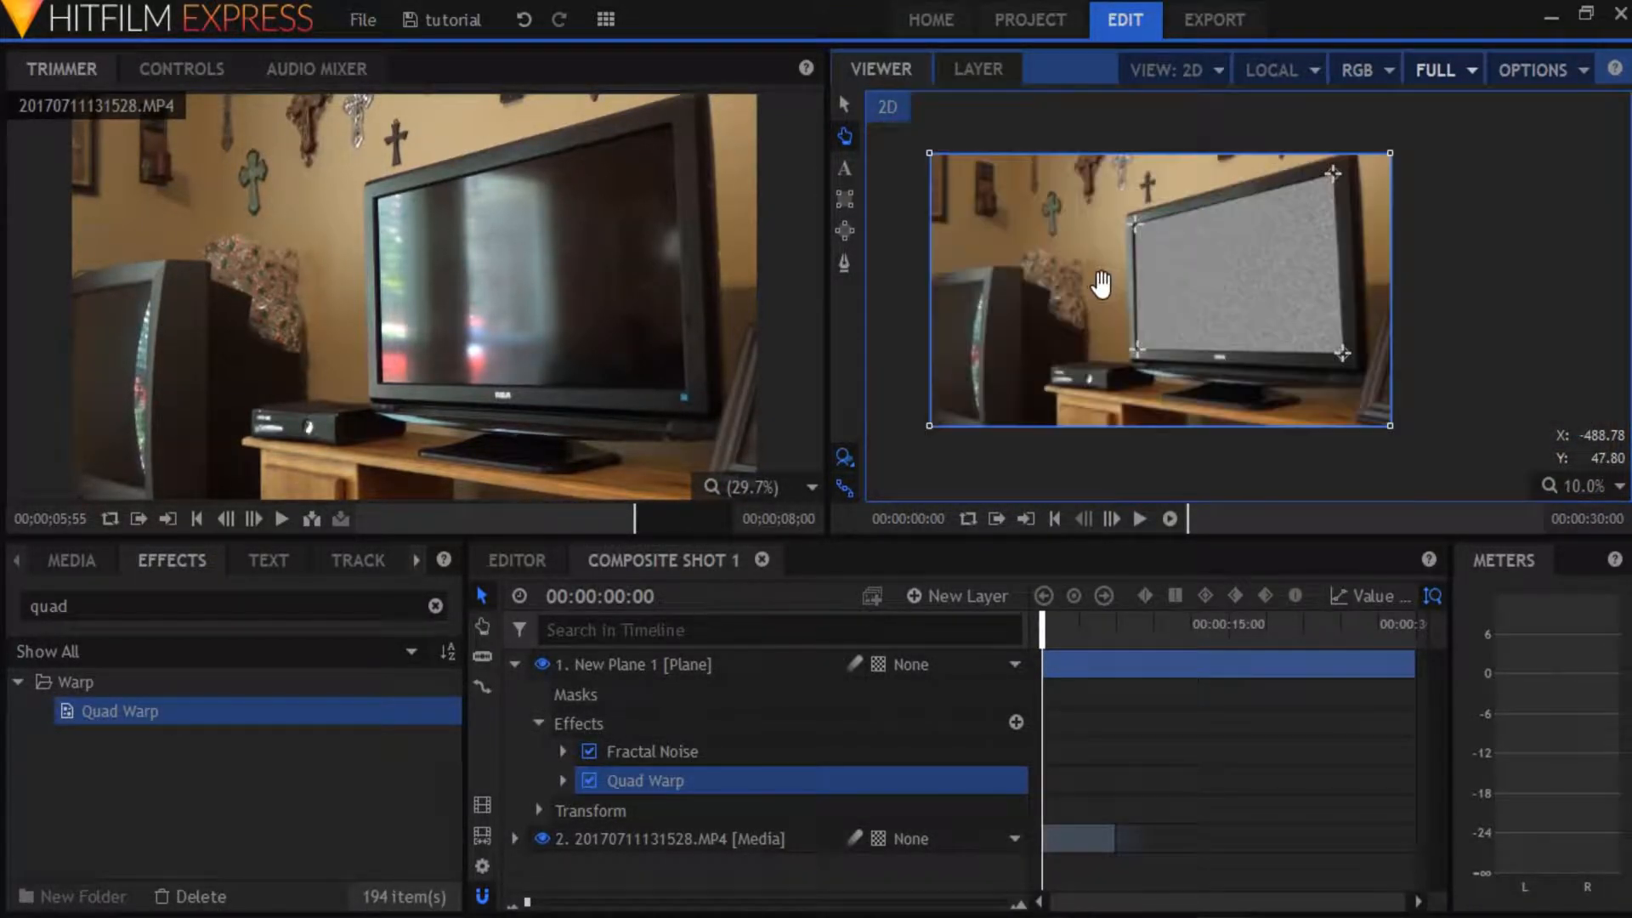
Step: Collapse the New Plane 1 layer and duplicate the 20170711131528.MP4 layer
click(516, 664)
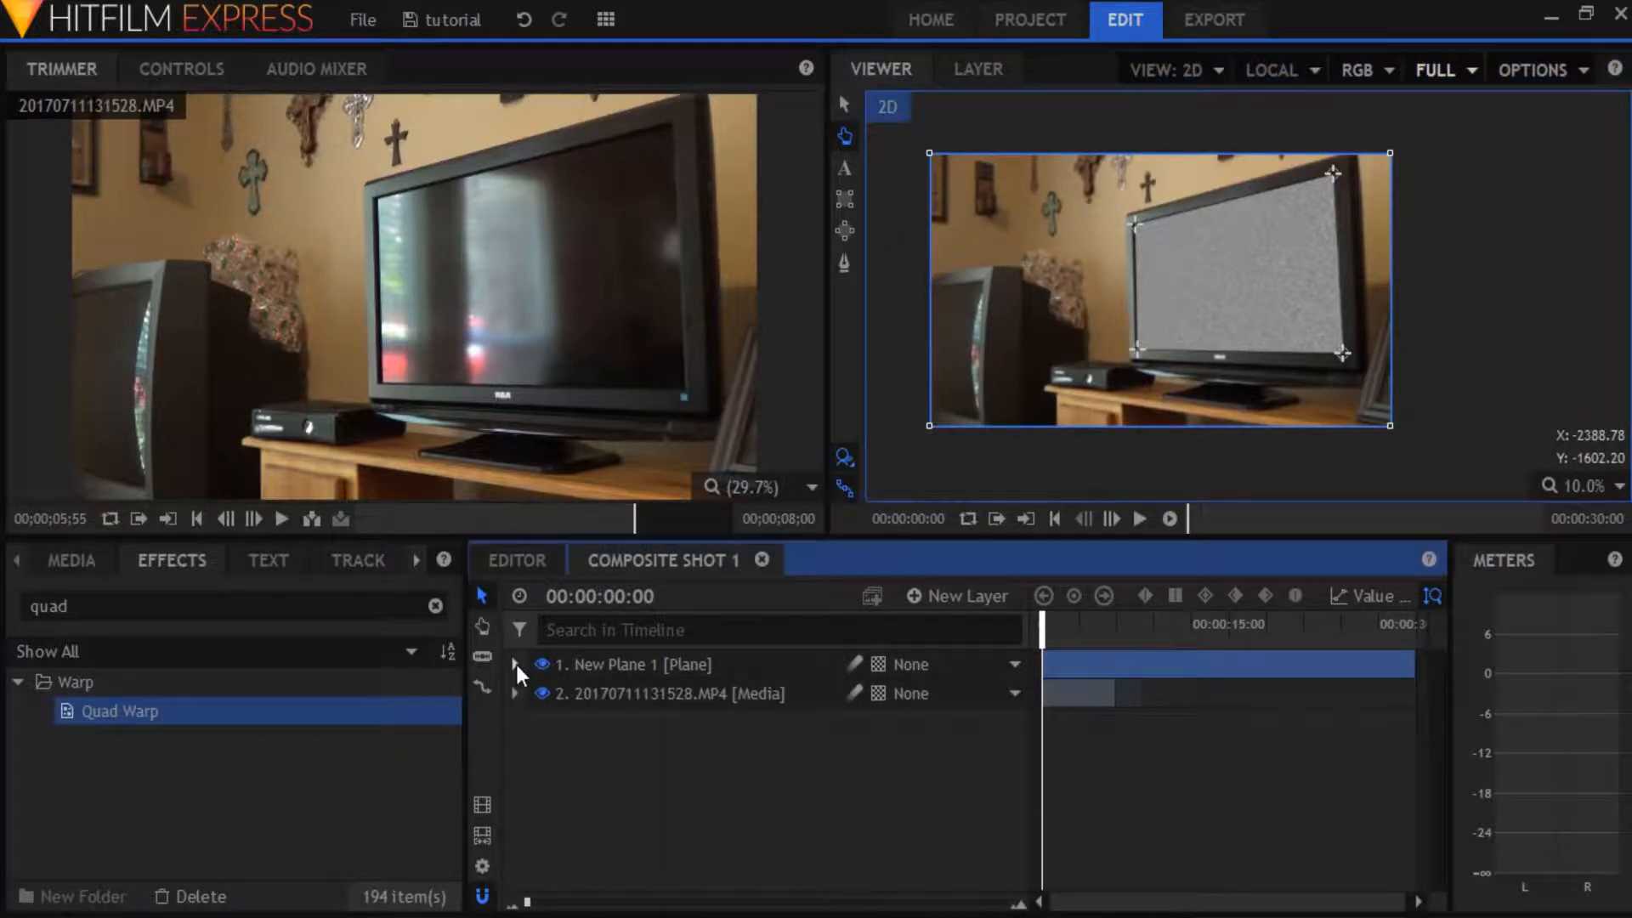
click(649, 696)
right_click(650, 696)
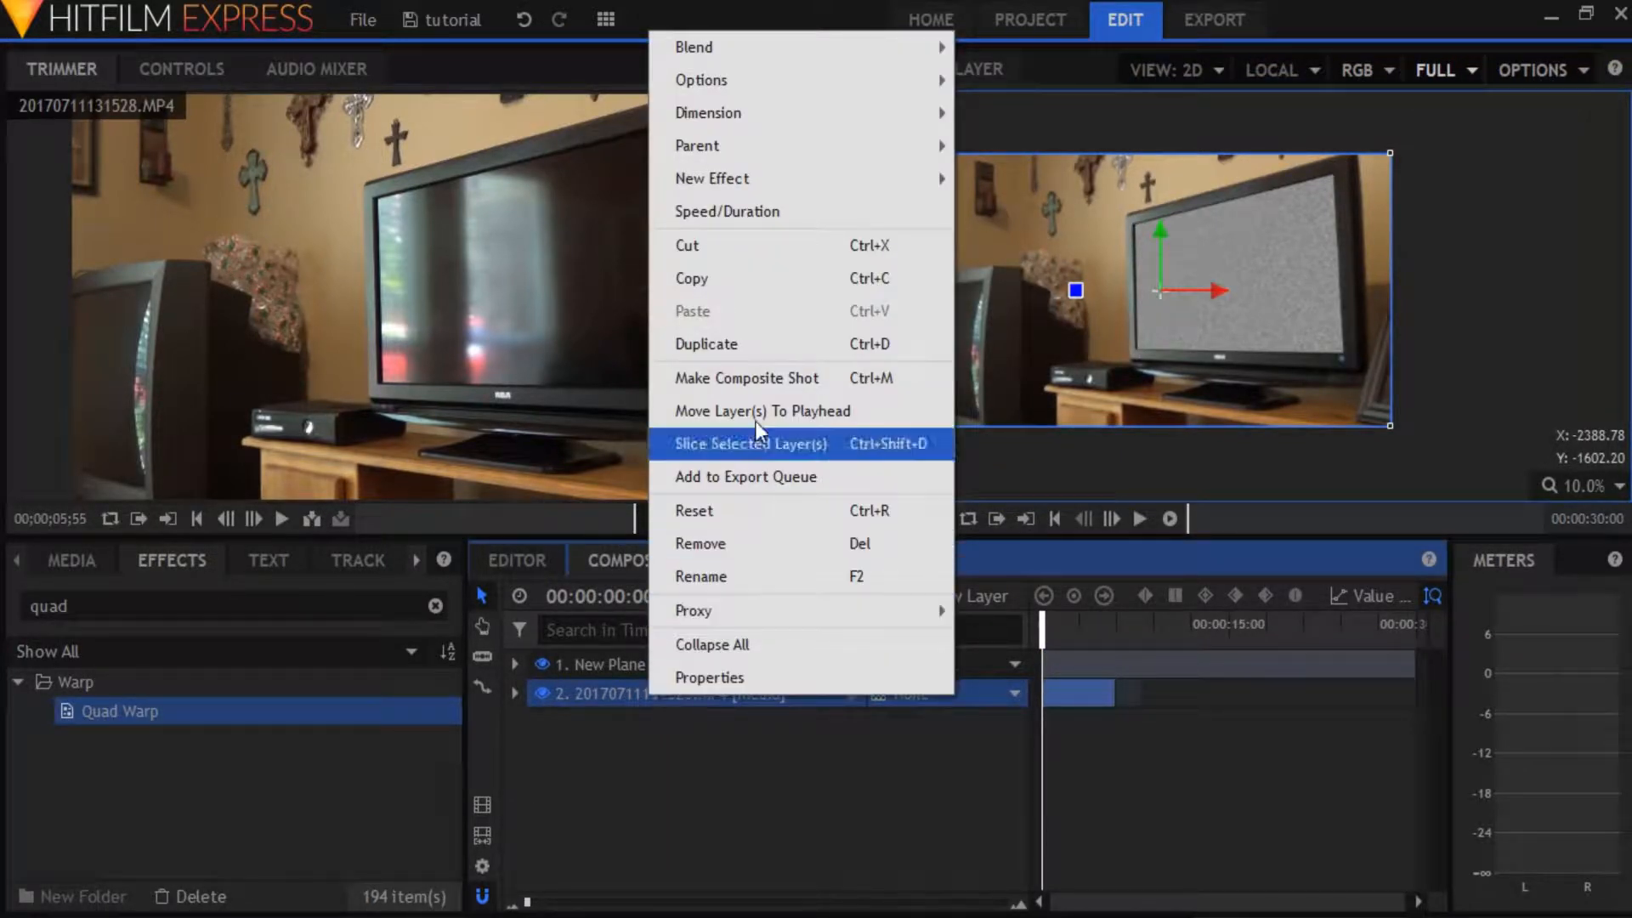
click(743, 343)
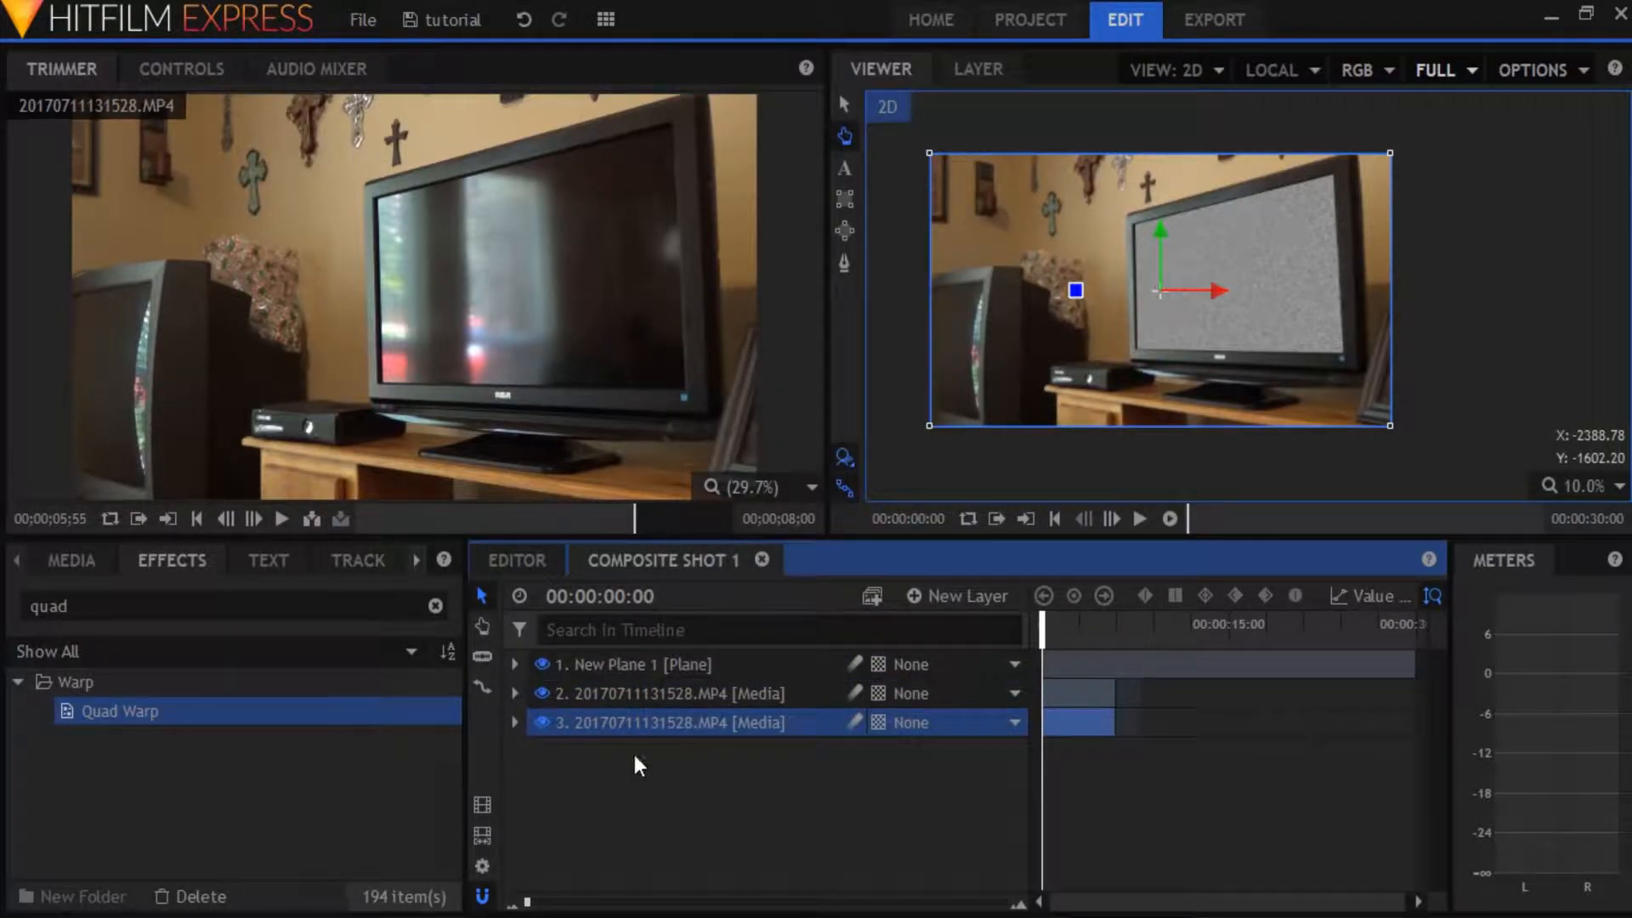
Step: Move one copy of the 20170711131528.MP4 layer above the New Plane 1 layer, leaving the other copy beneath it
click(621, 693)
click(622, 720)
click(622, 696)
click(622, 722)
drag(616, 685, 605, 658)
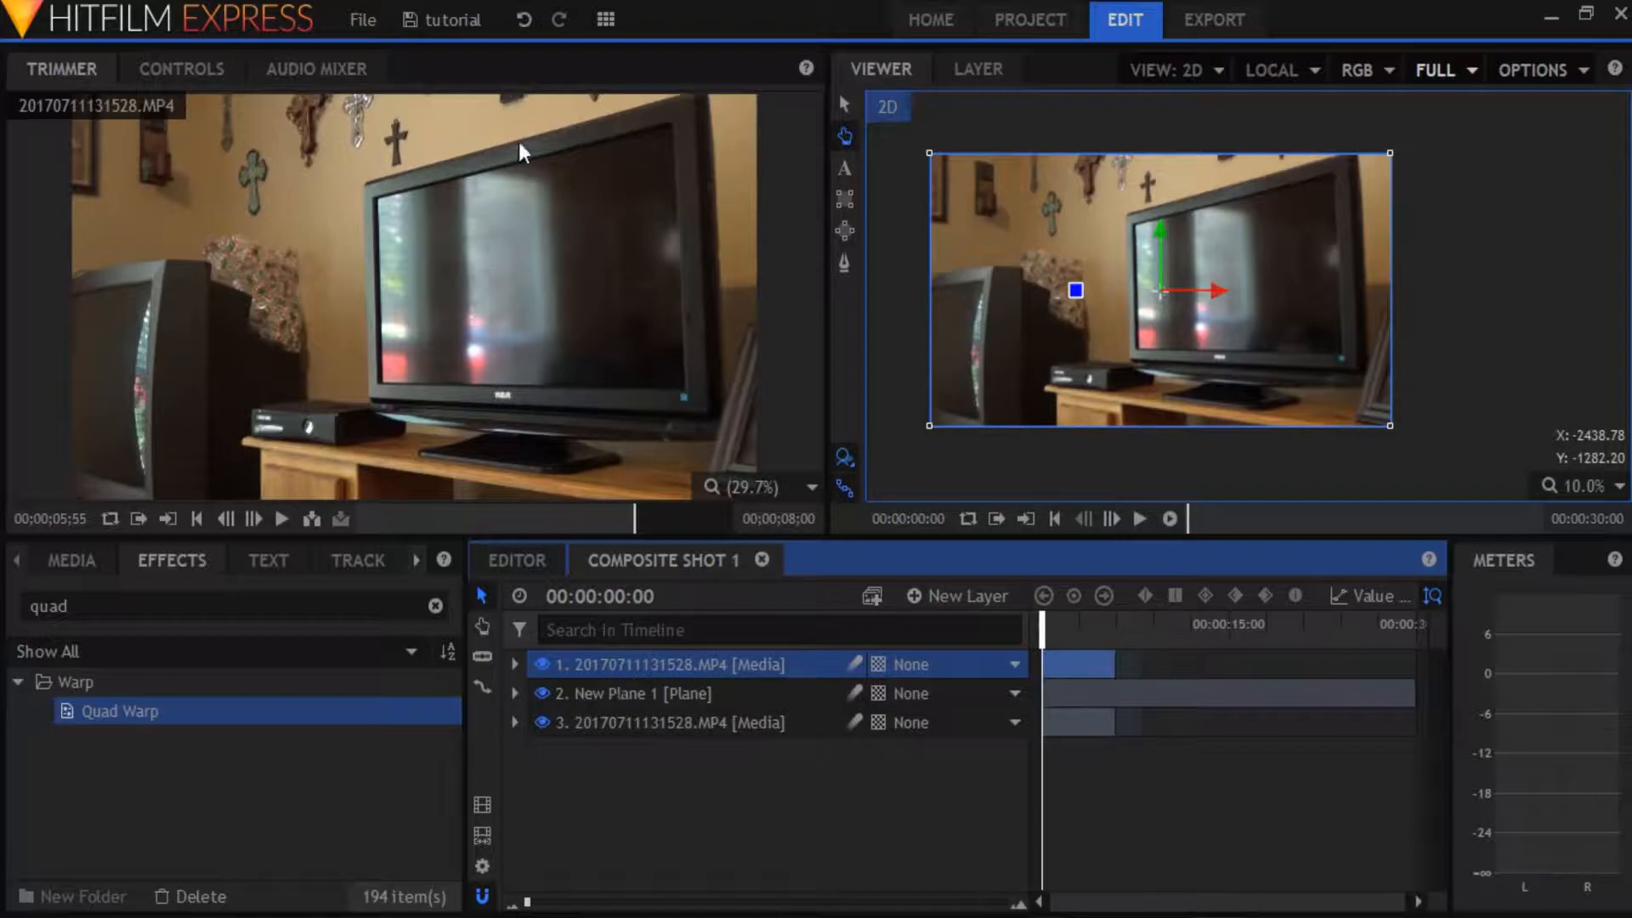
Step: Set the blend mode of the topmost 20170711131528.MP4 layer to Lighten and check the screen reflections over the static
click(180, 61)
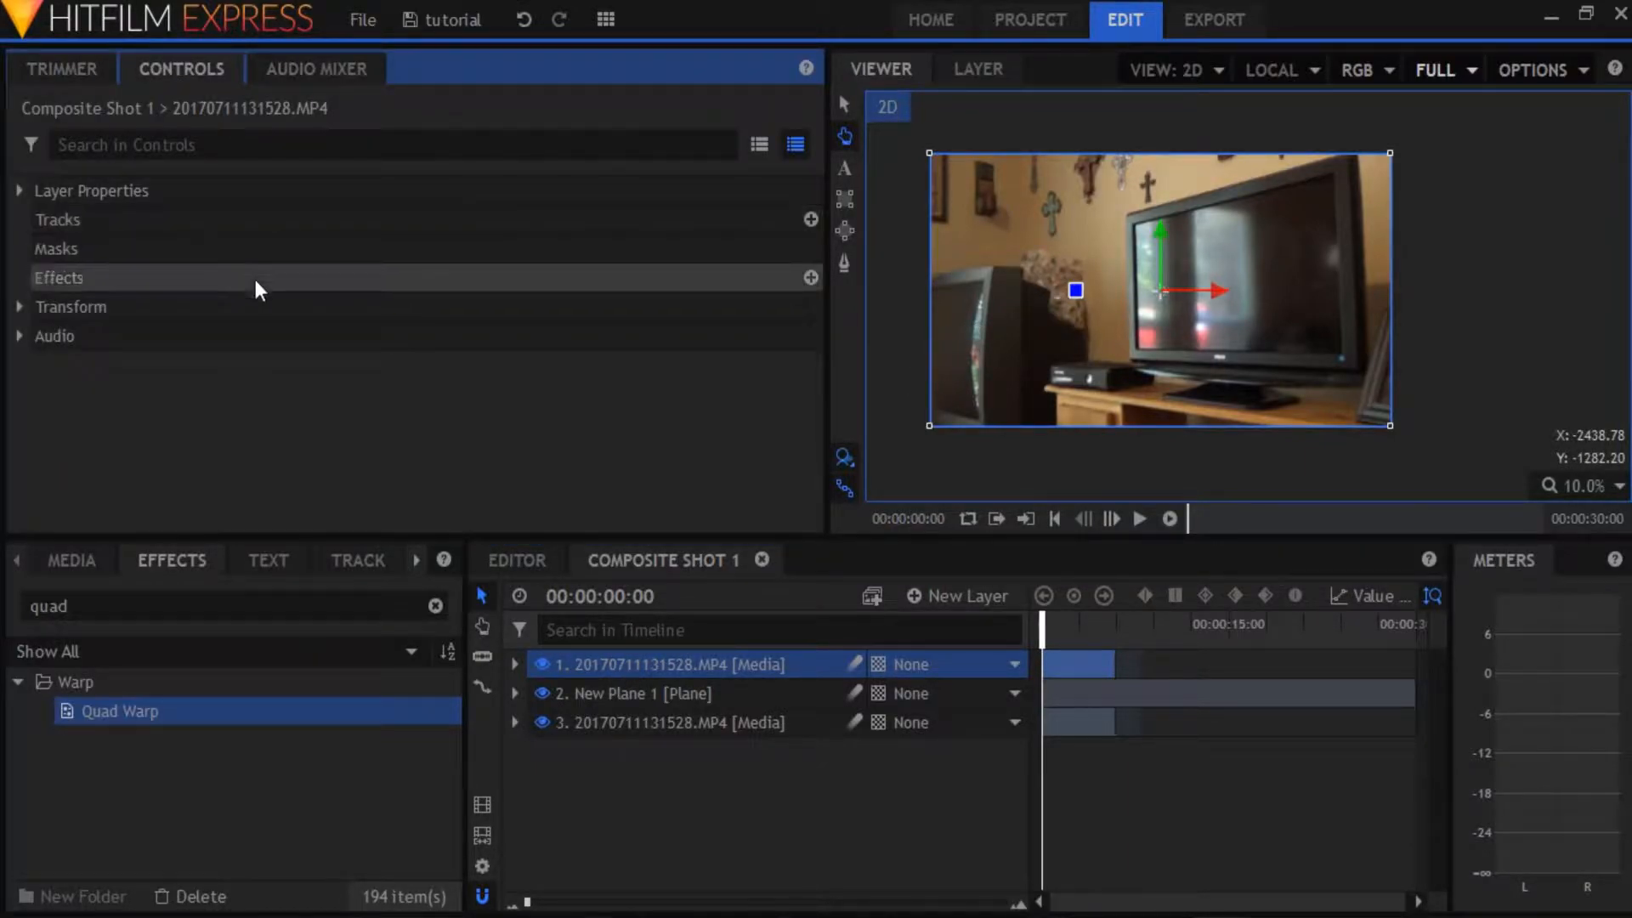
click(20, 190)
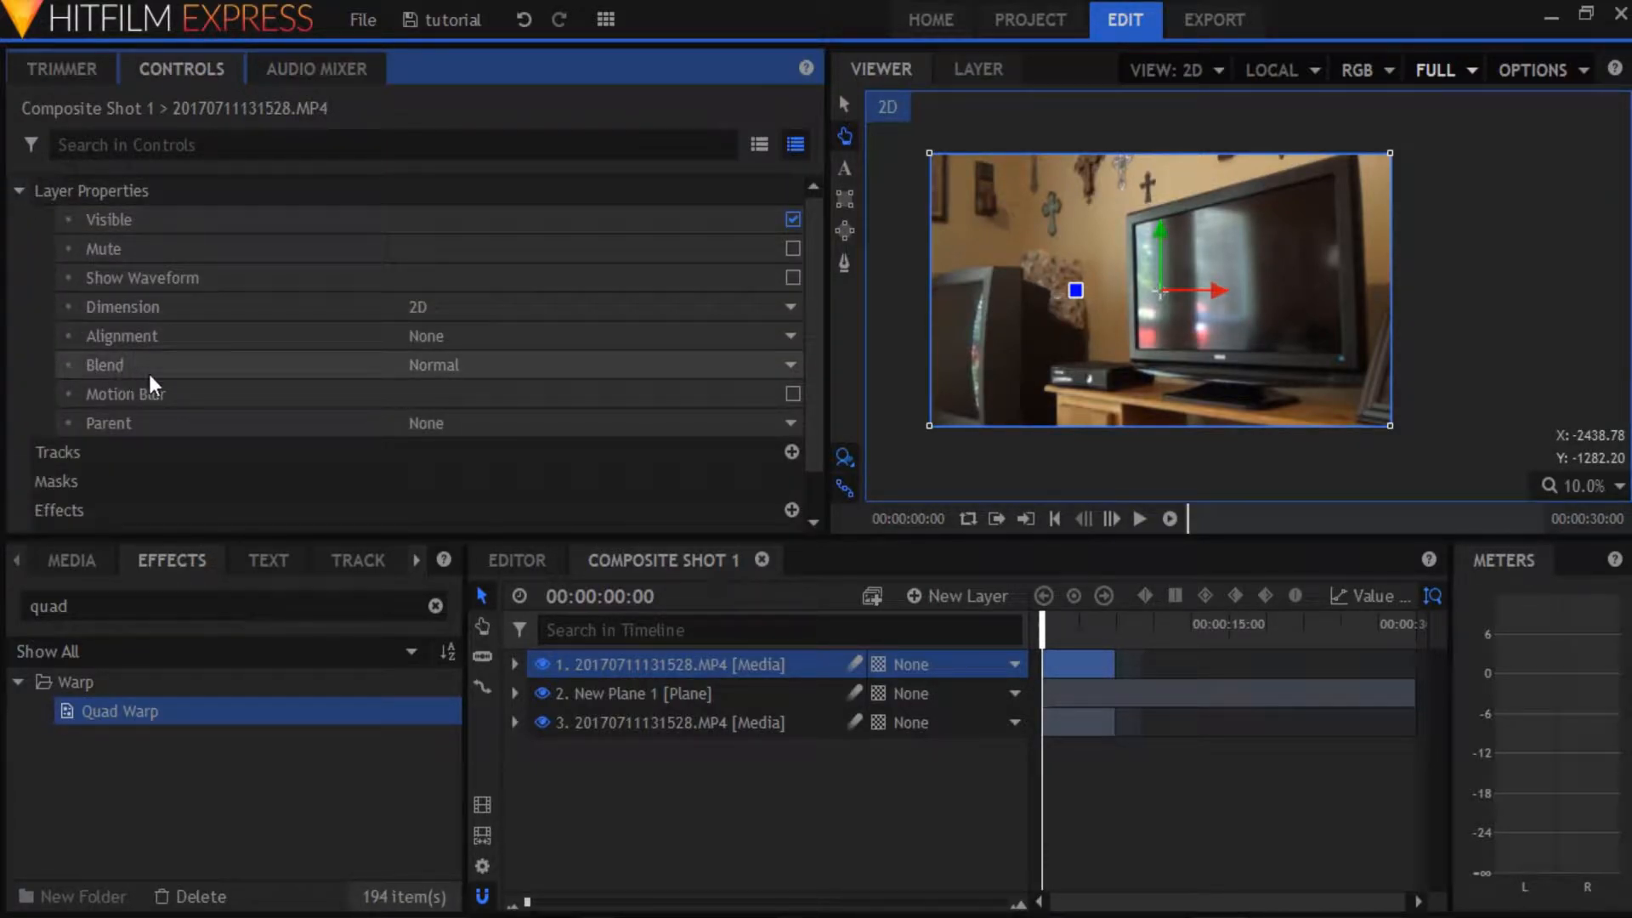
click(469, 370)
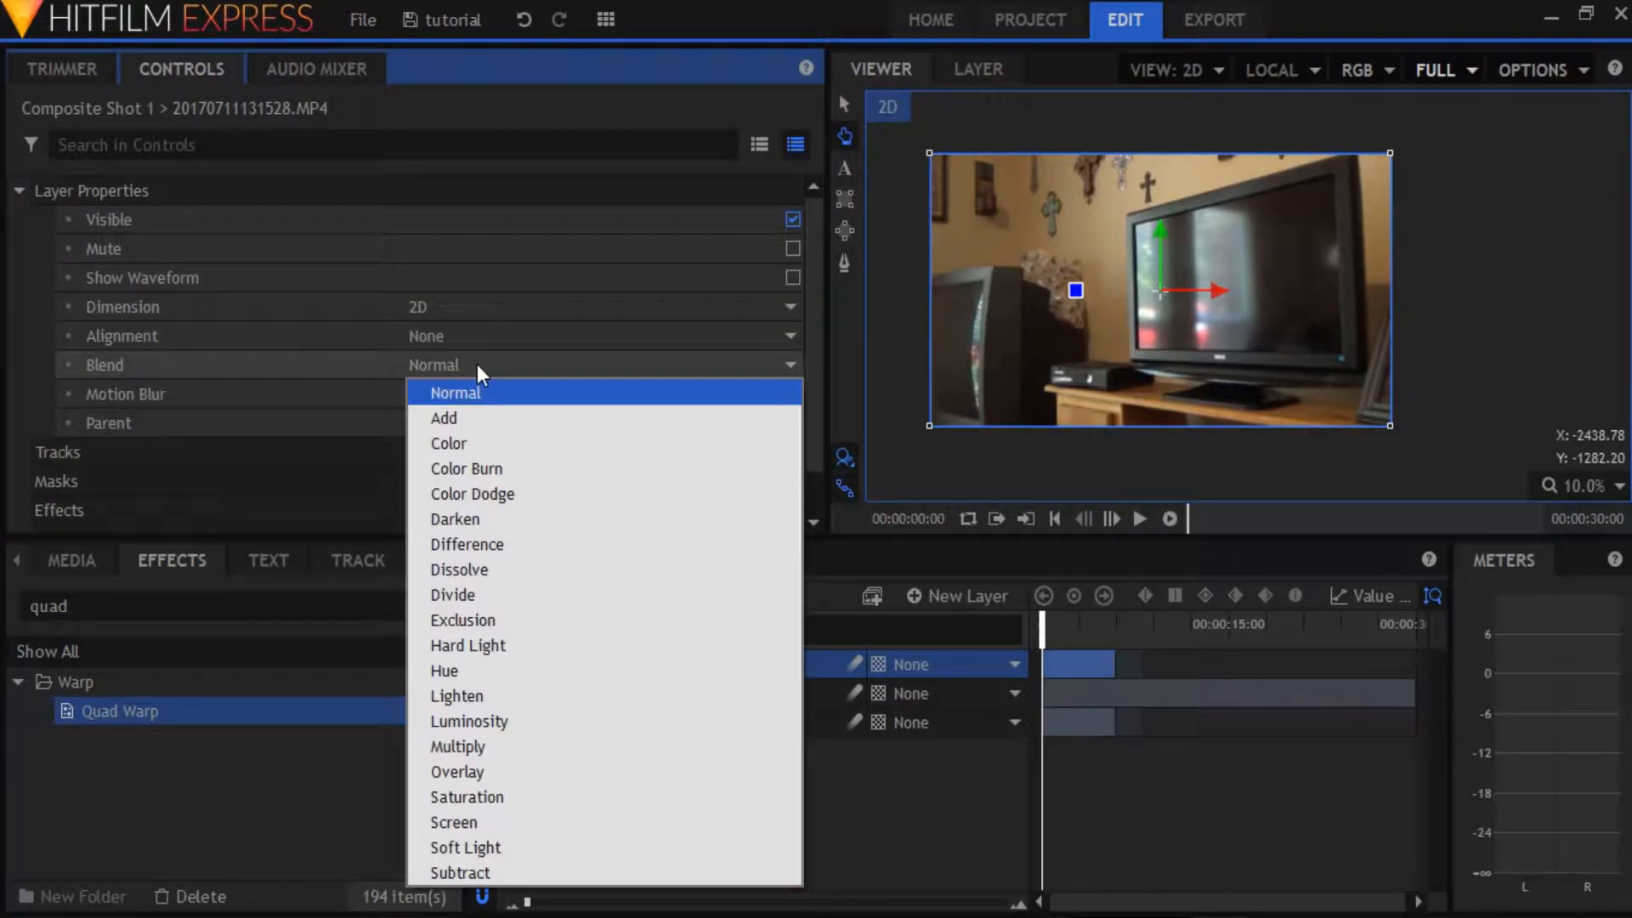
click(469, 697)
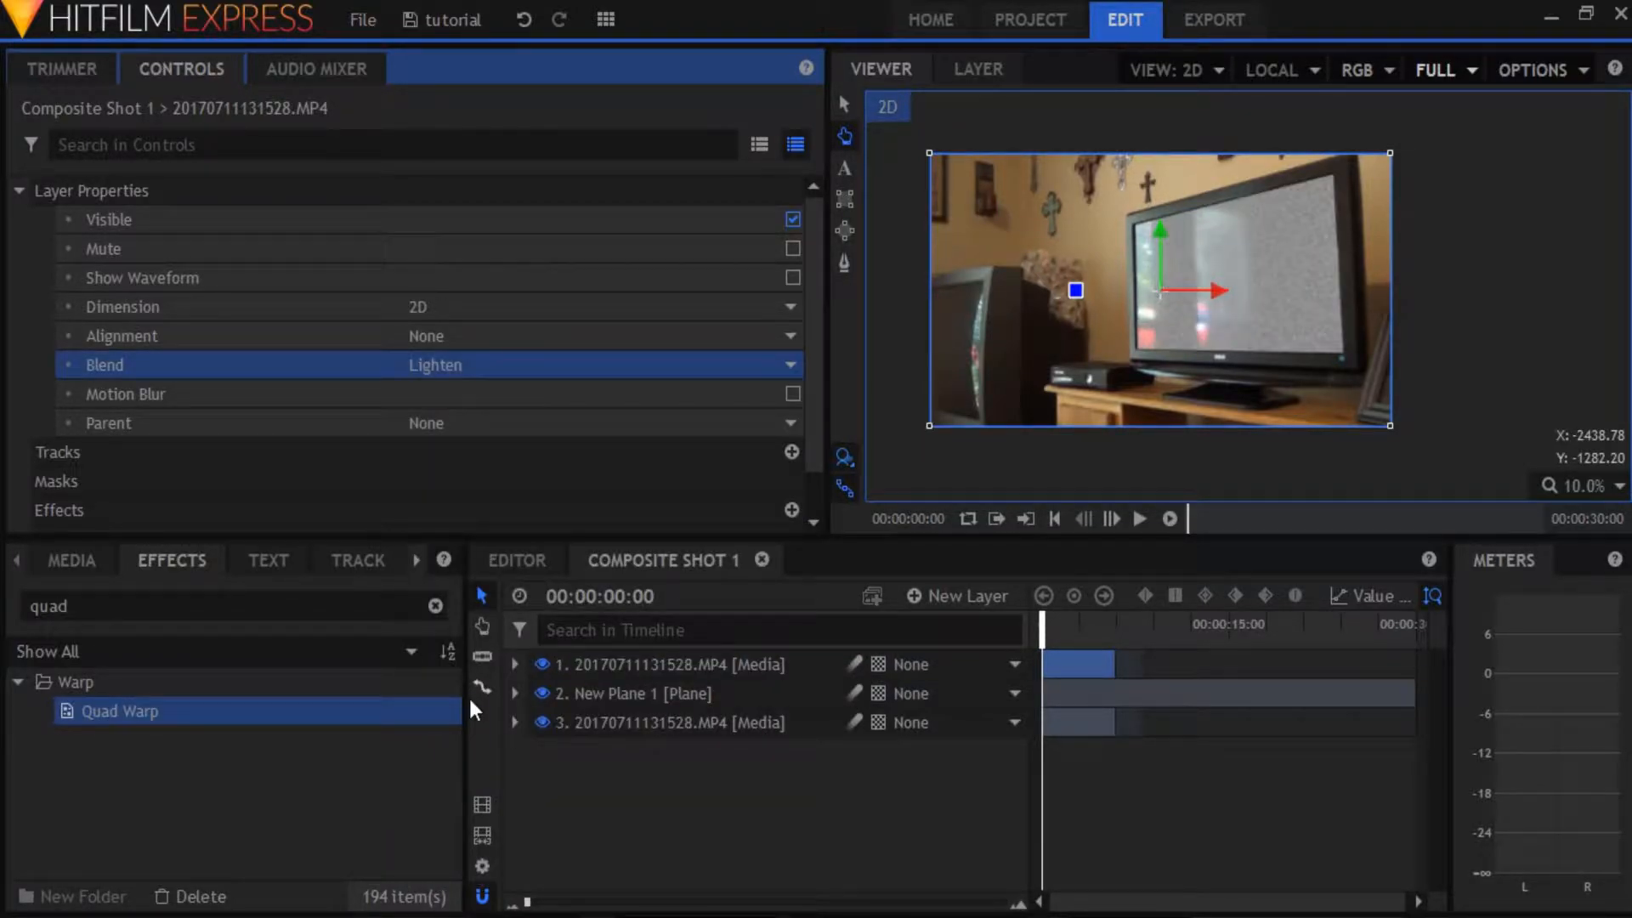
scroll(1275, 321, up, 2)
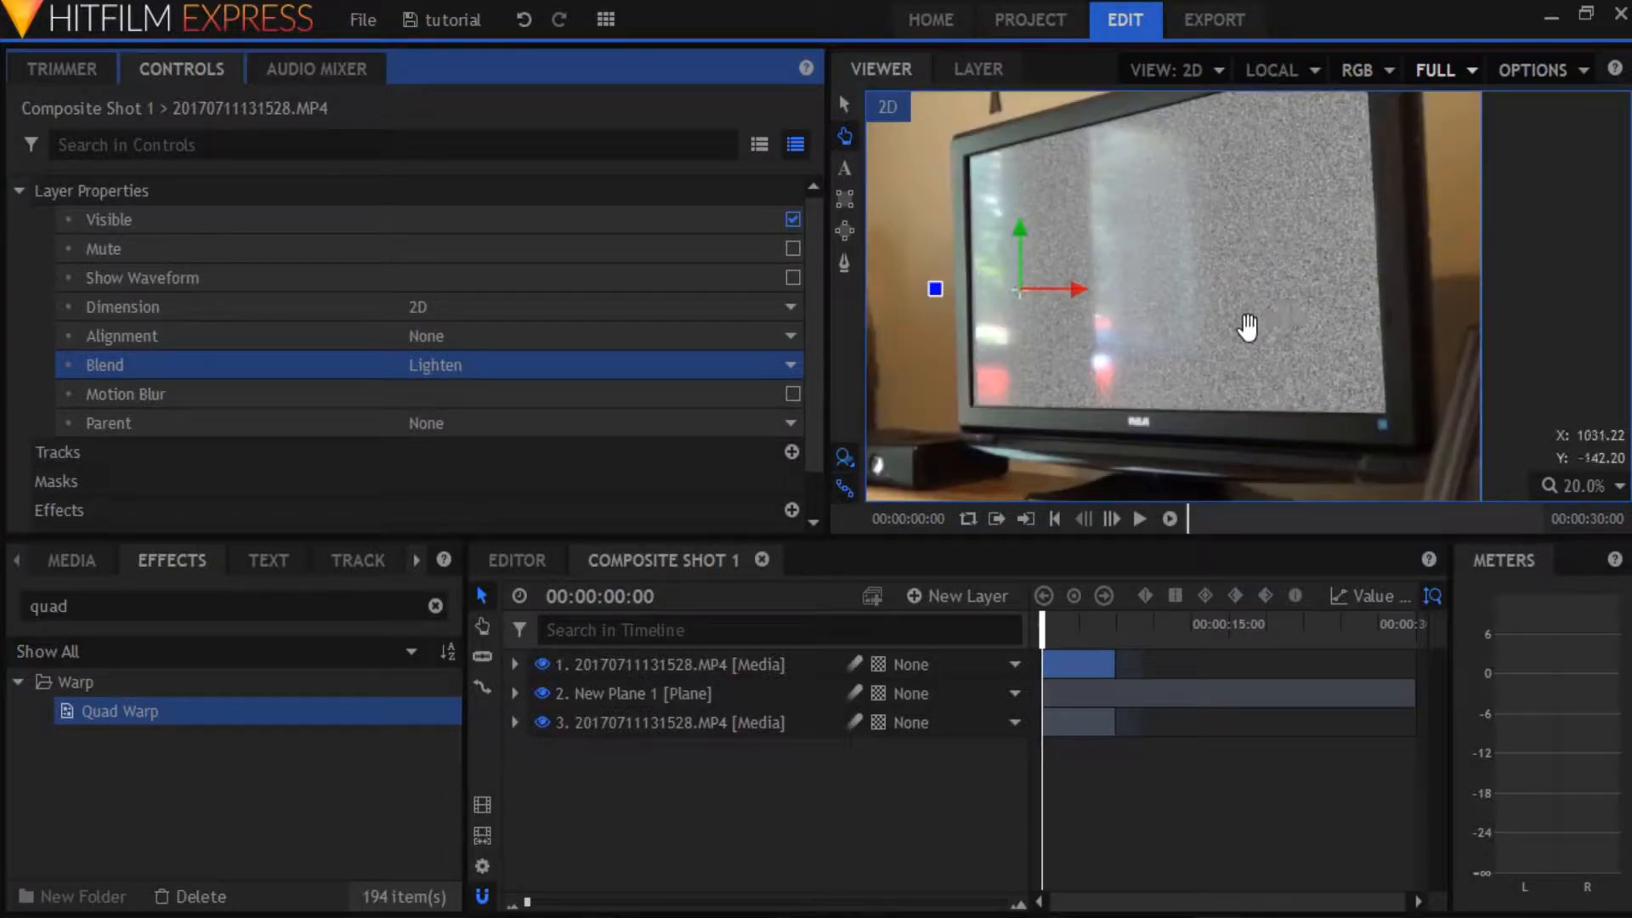
scroll(1133, 291, up, 2)
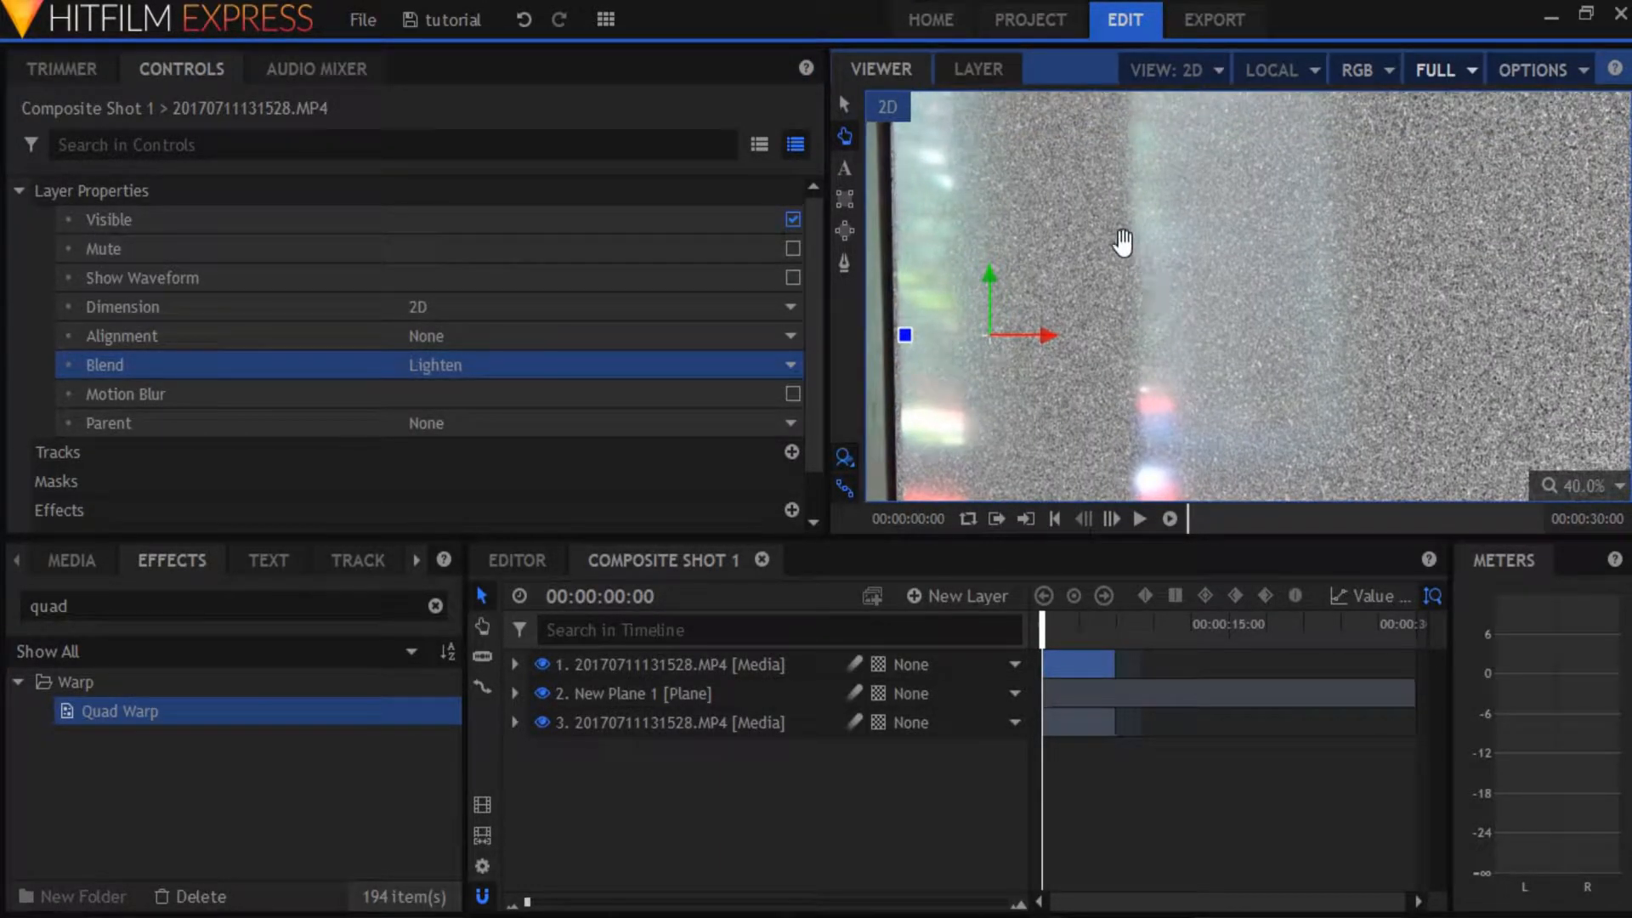
scroll(1140, 284, down, 1)
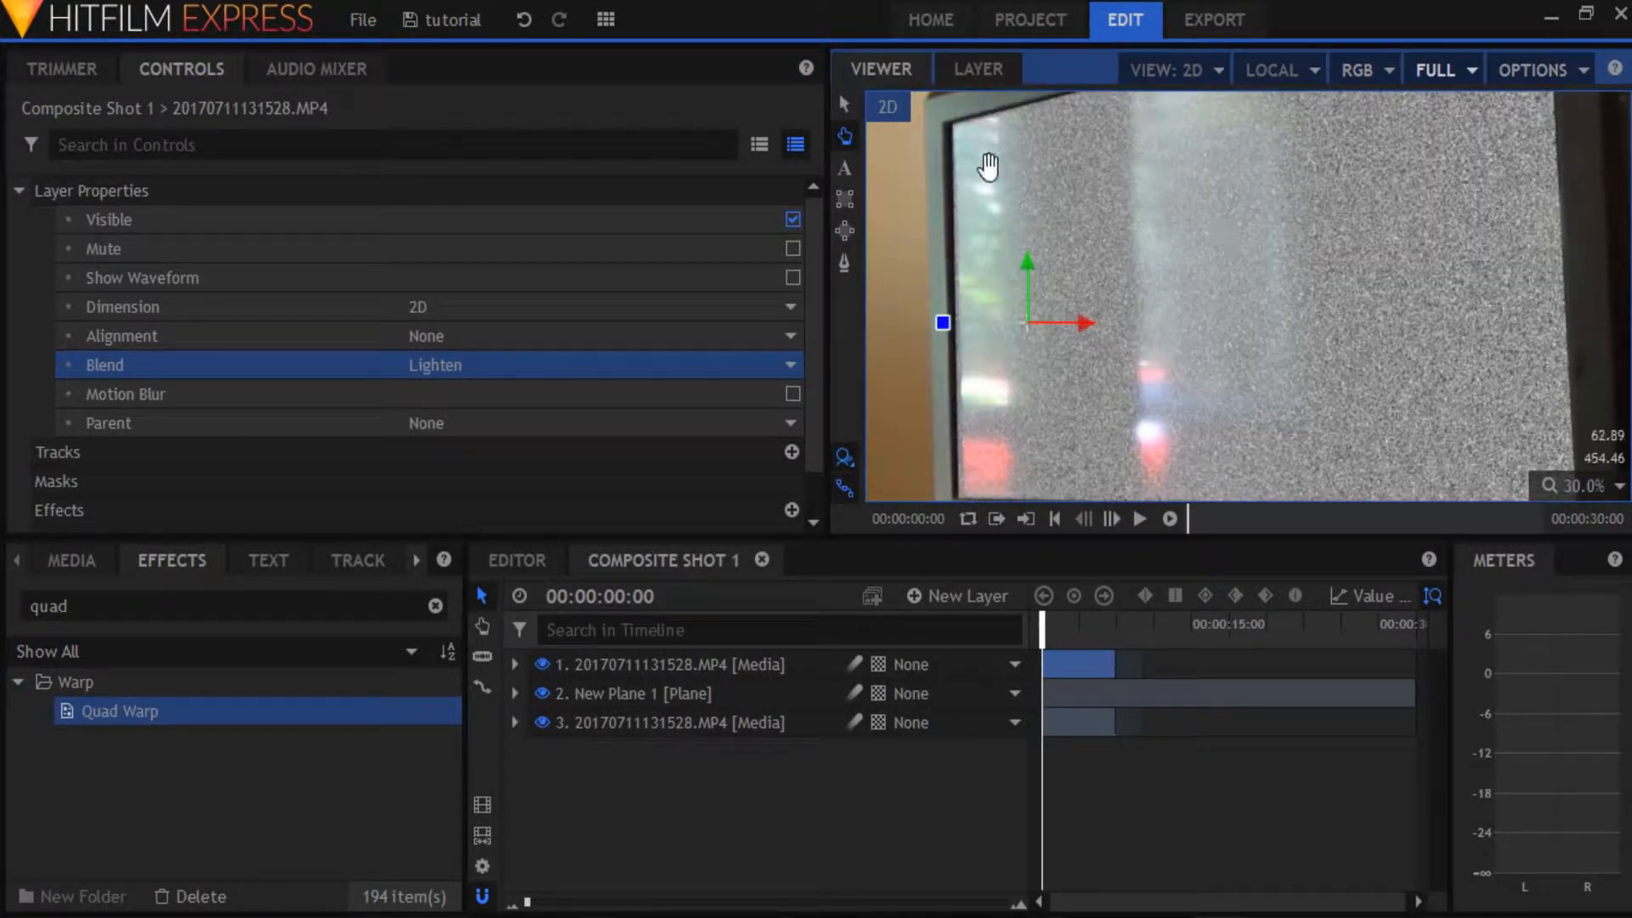
scroll(1246, 349, down, 1)
drag(1165, 384, 1286, 303)
scroll(1396, 343, down, 1)
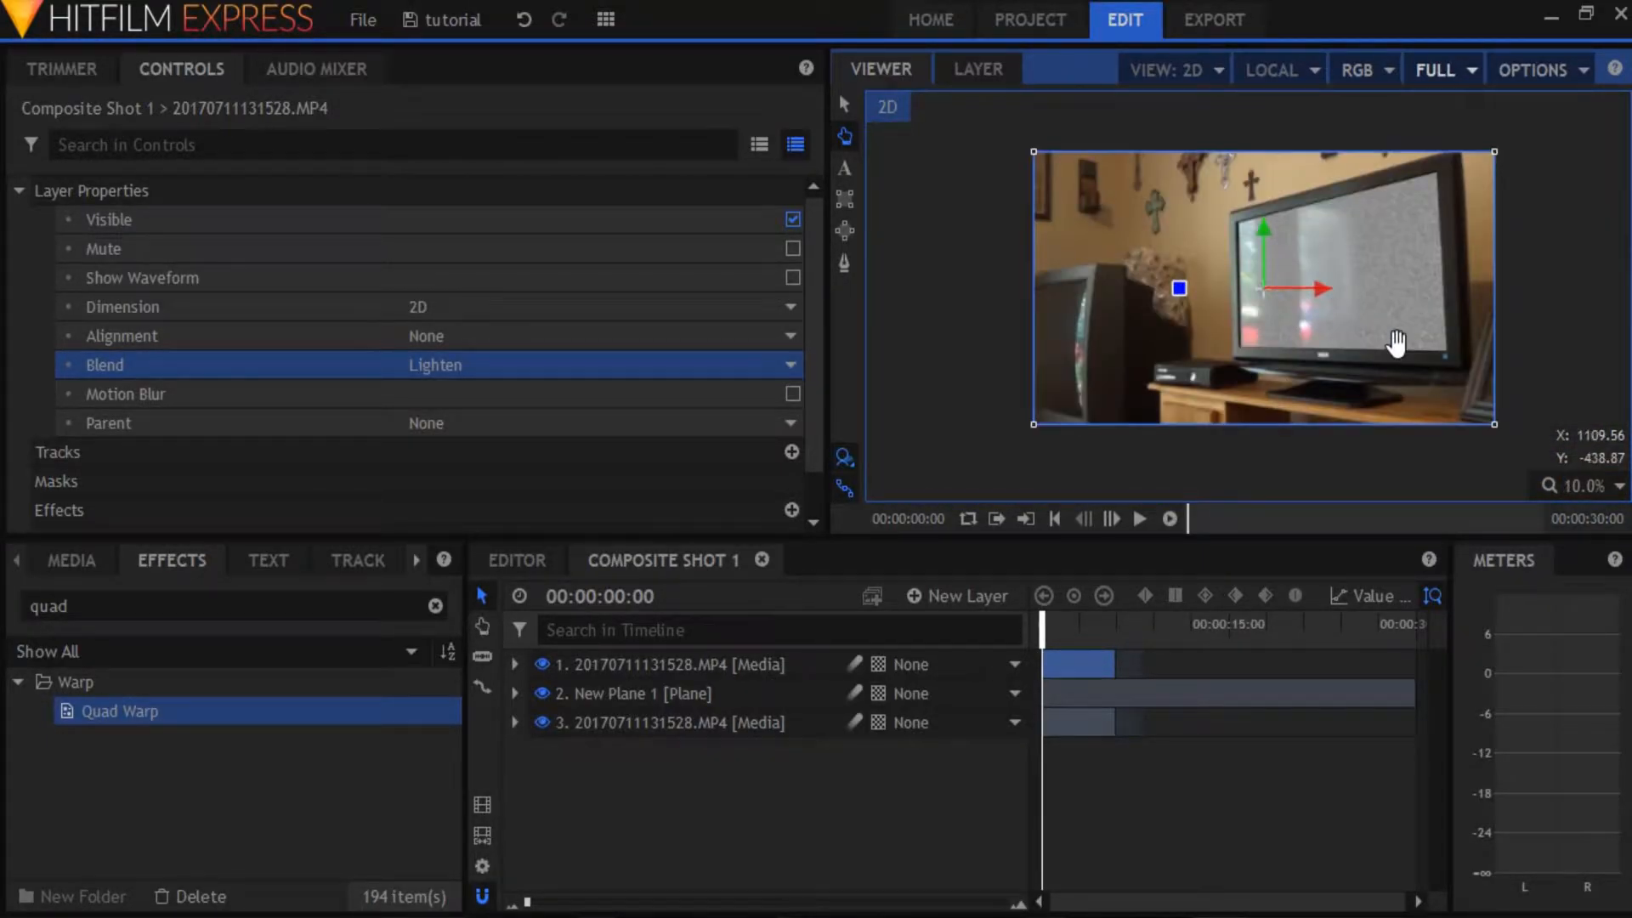
Step: Slice the New Plane 1 layer where the video clips end and delete the leftover piece
click(1119, 690)
click(477, 595)
click(1192, 719)
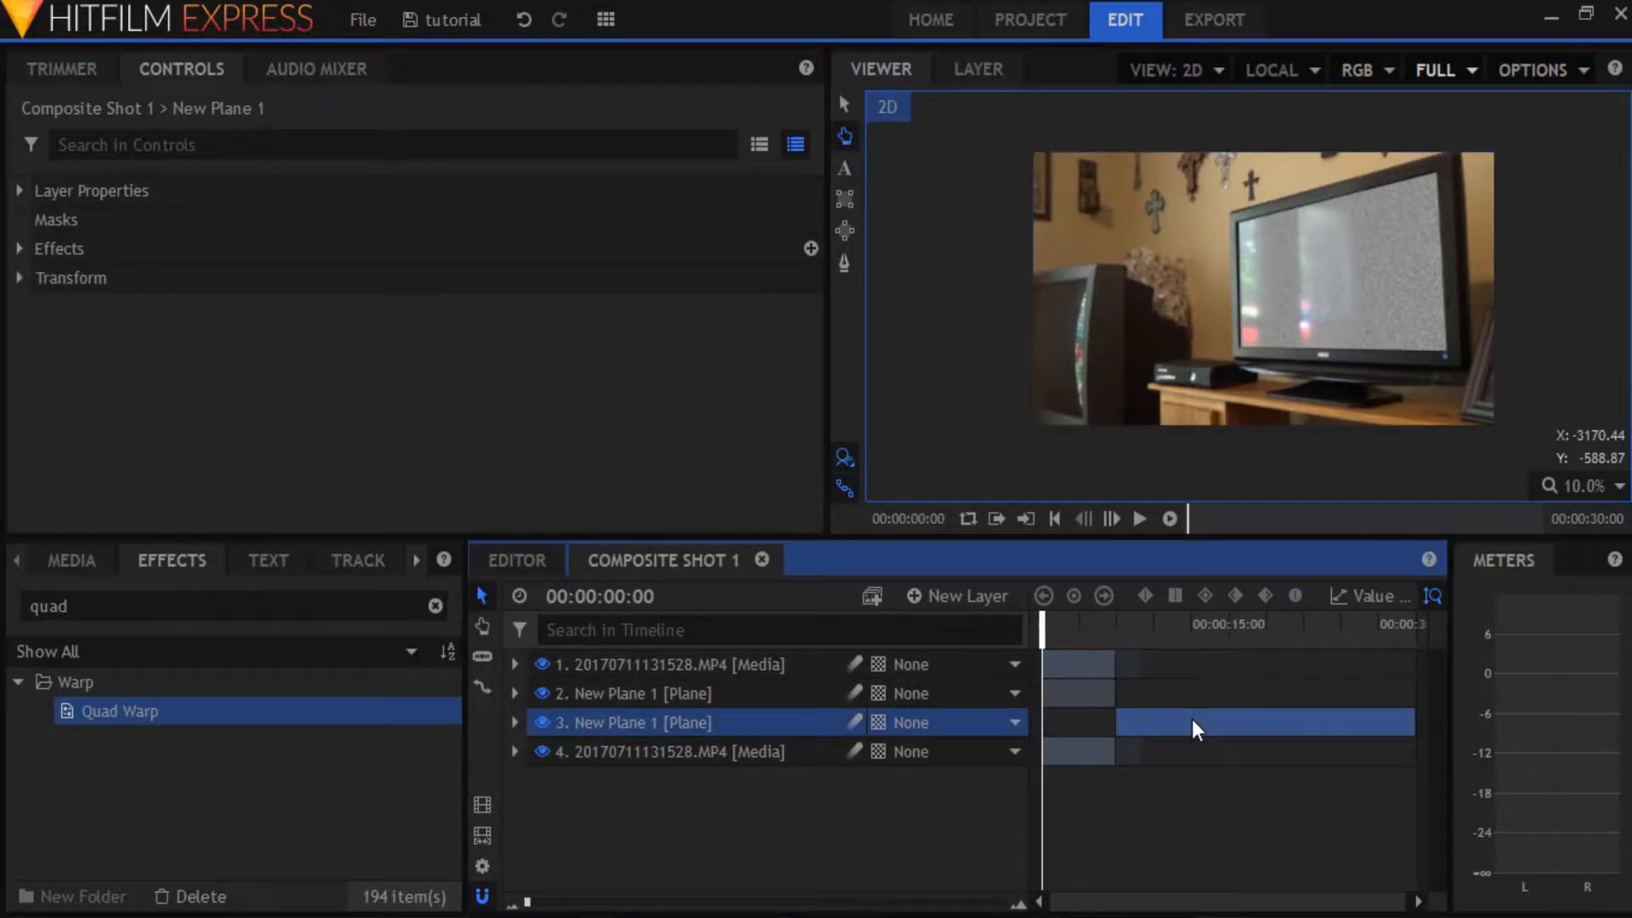
key(Delete)
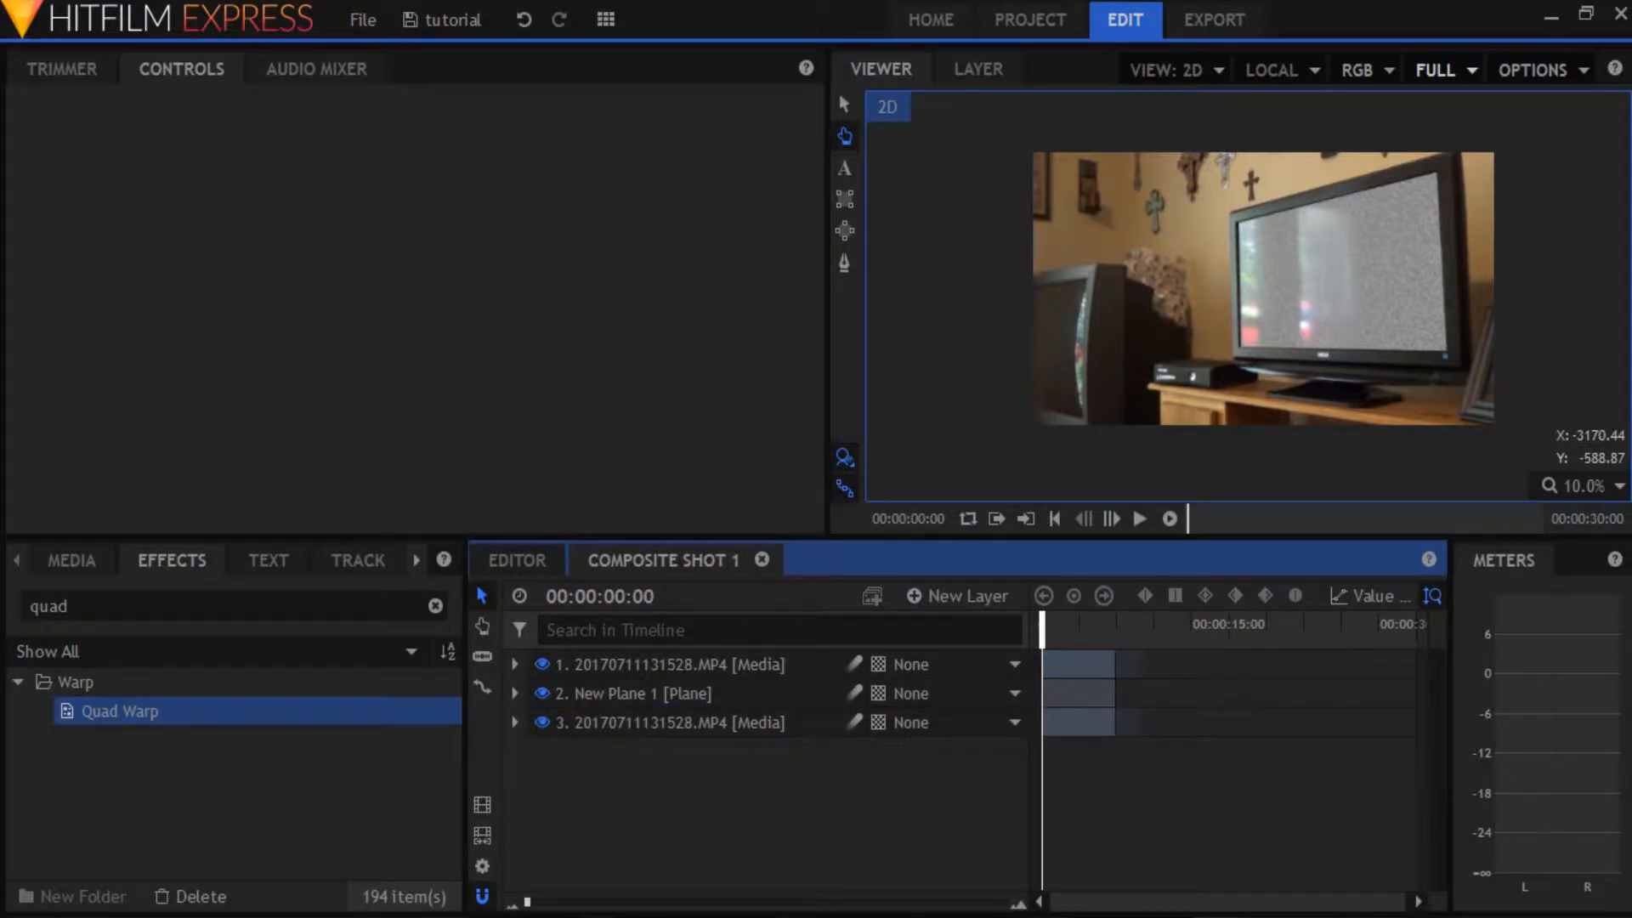
Step: Add Static Sound.mp3 beneath the other layers at the start of the composite shot and trim its end to match the video clips
click(74, 558)
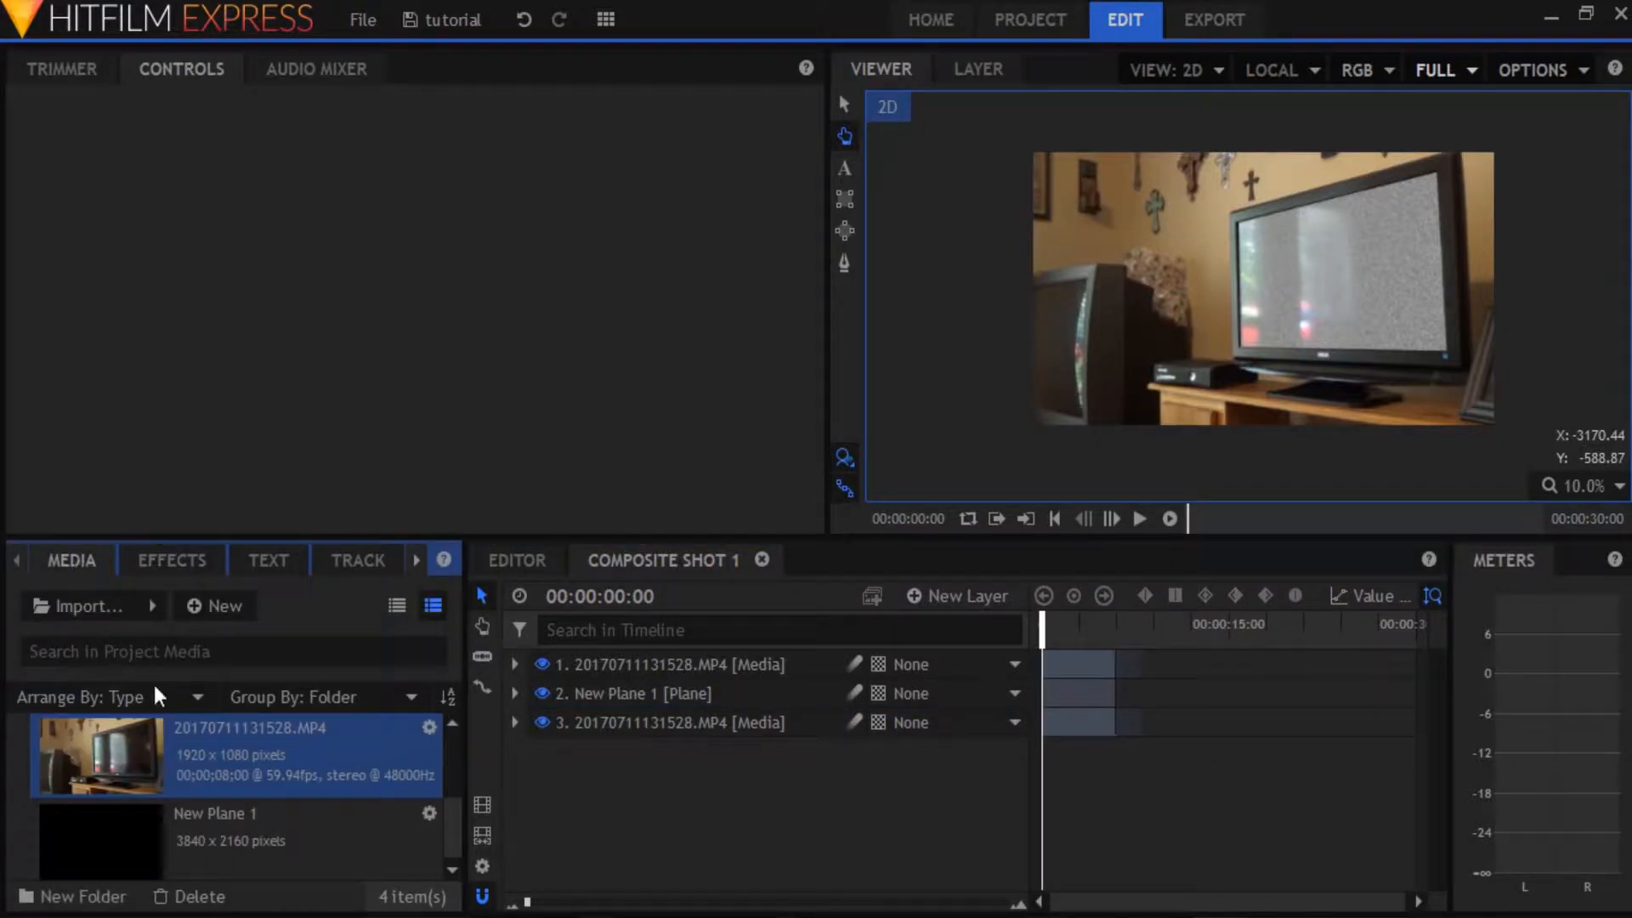
scroll(186, 818, down, 3)
click(186, 818)
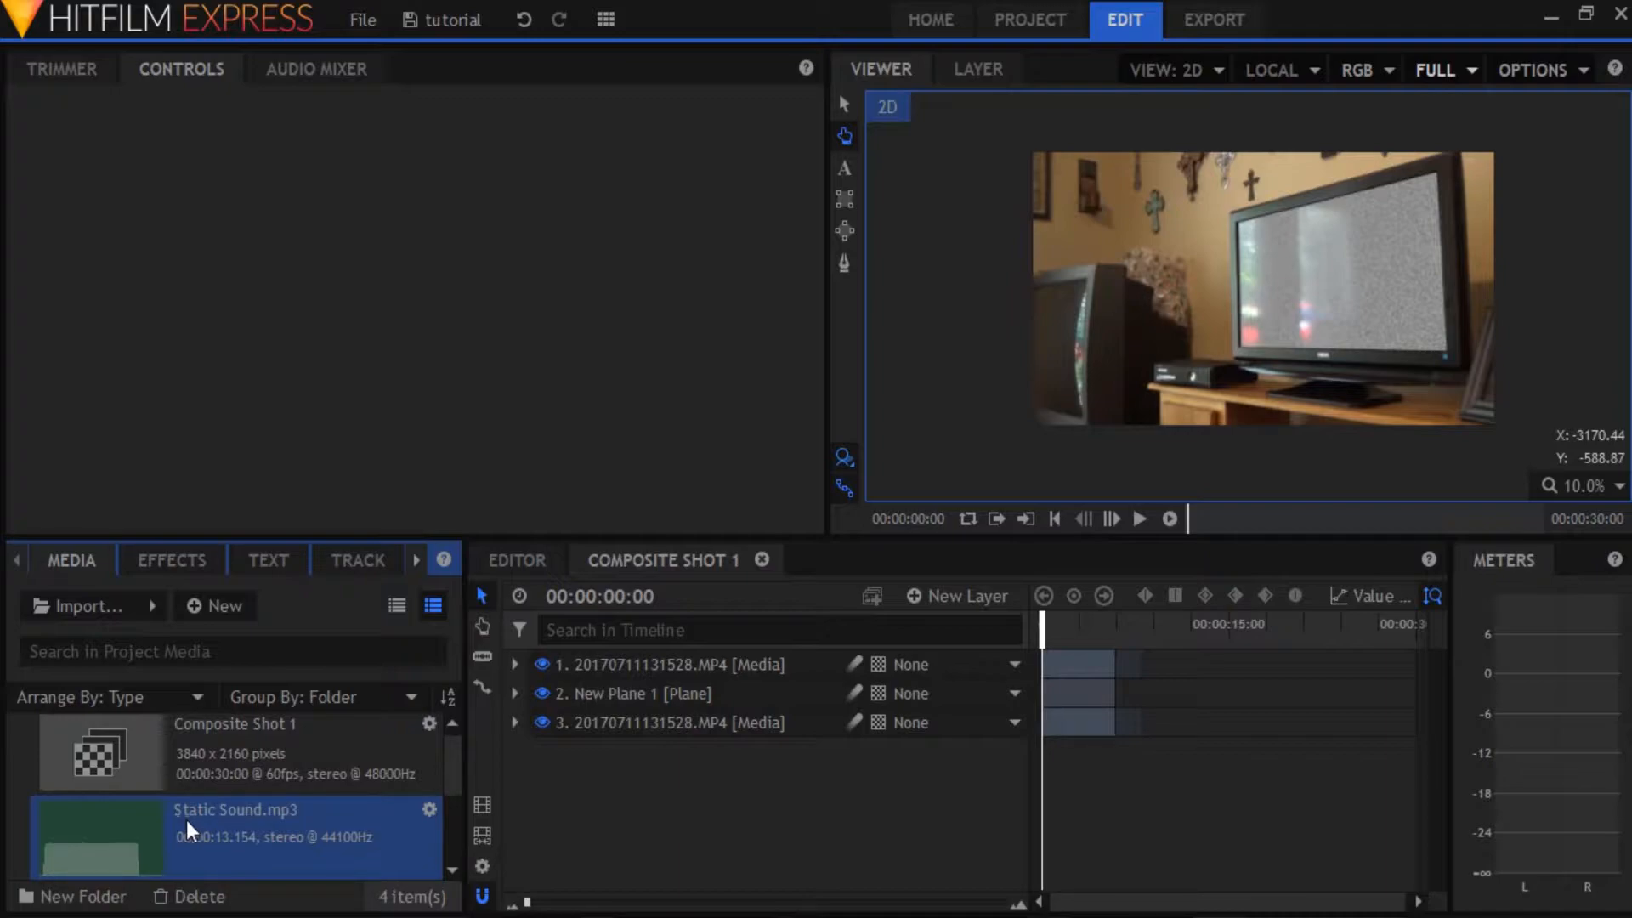
click(69, 73)
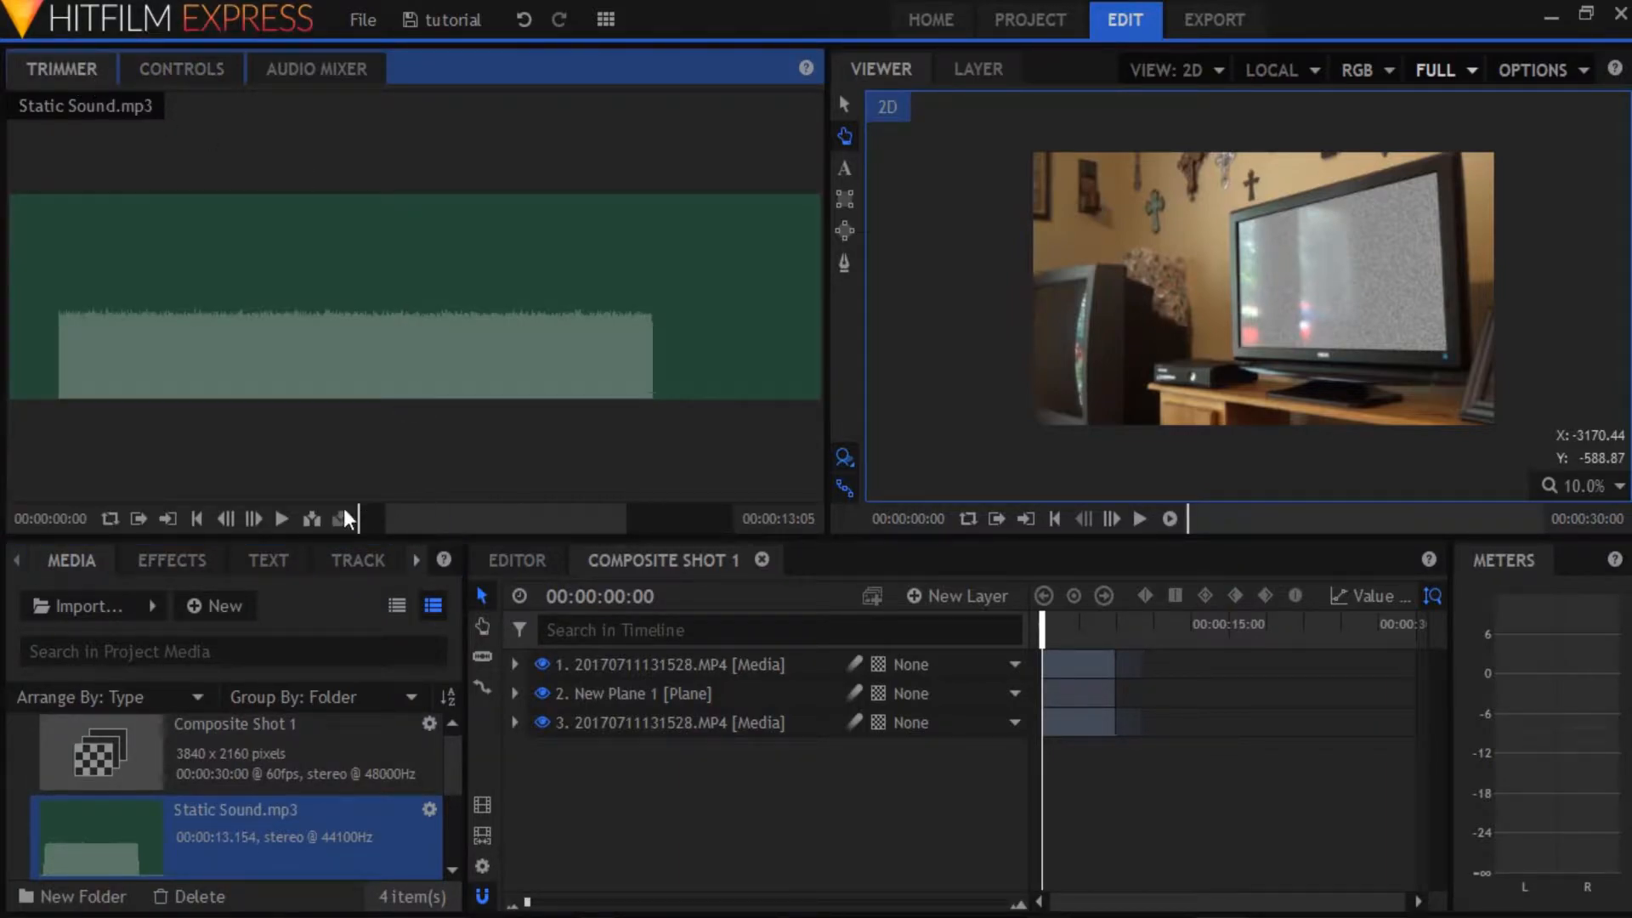
drag(357, 340, 1039, 769)
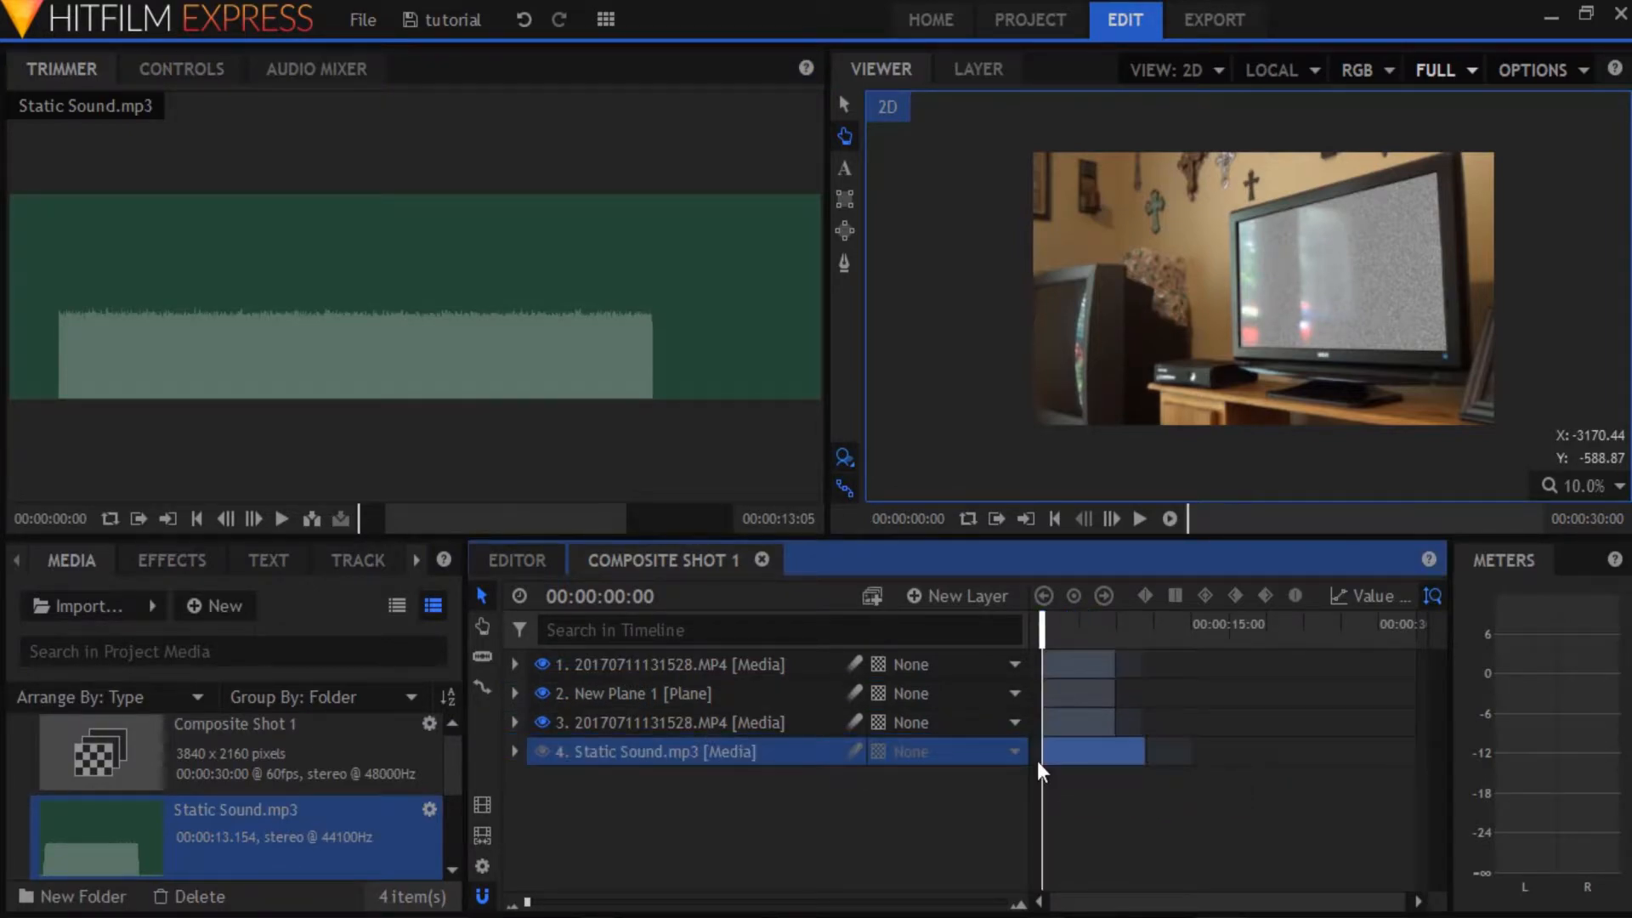
drag(1145, 750, 1114, 750)
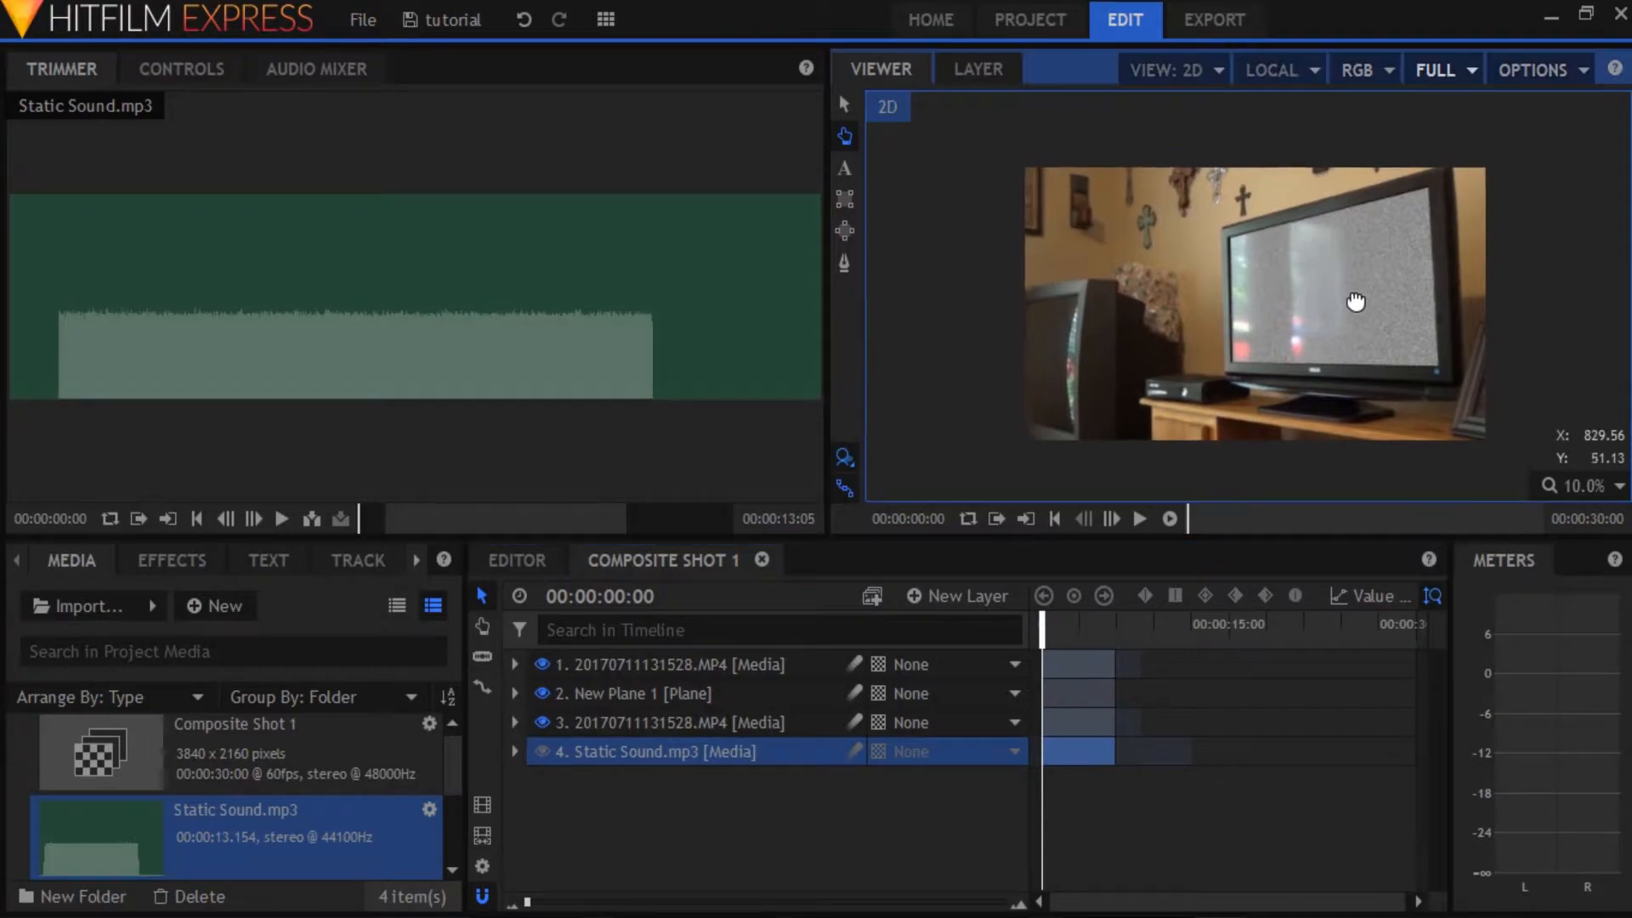
scroll(1358, 302, up, 2)
scroll(1274, 348, down, 1)
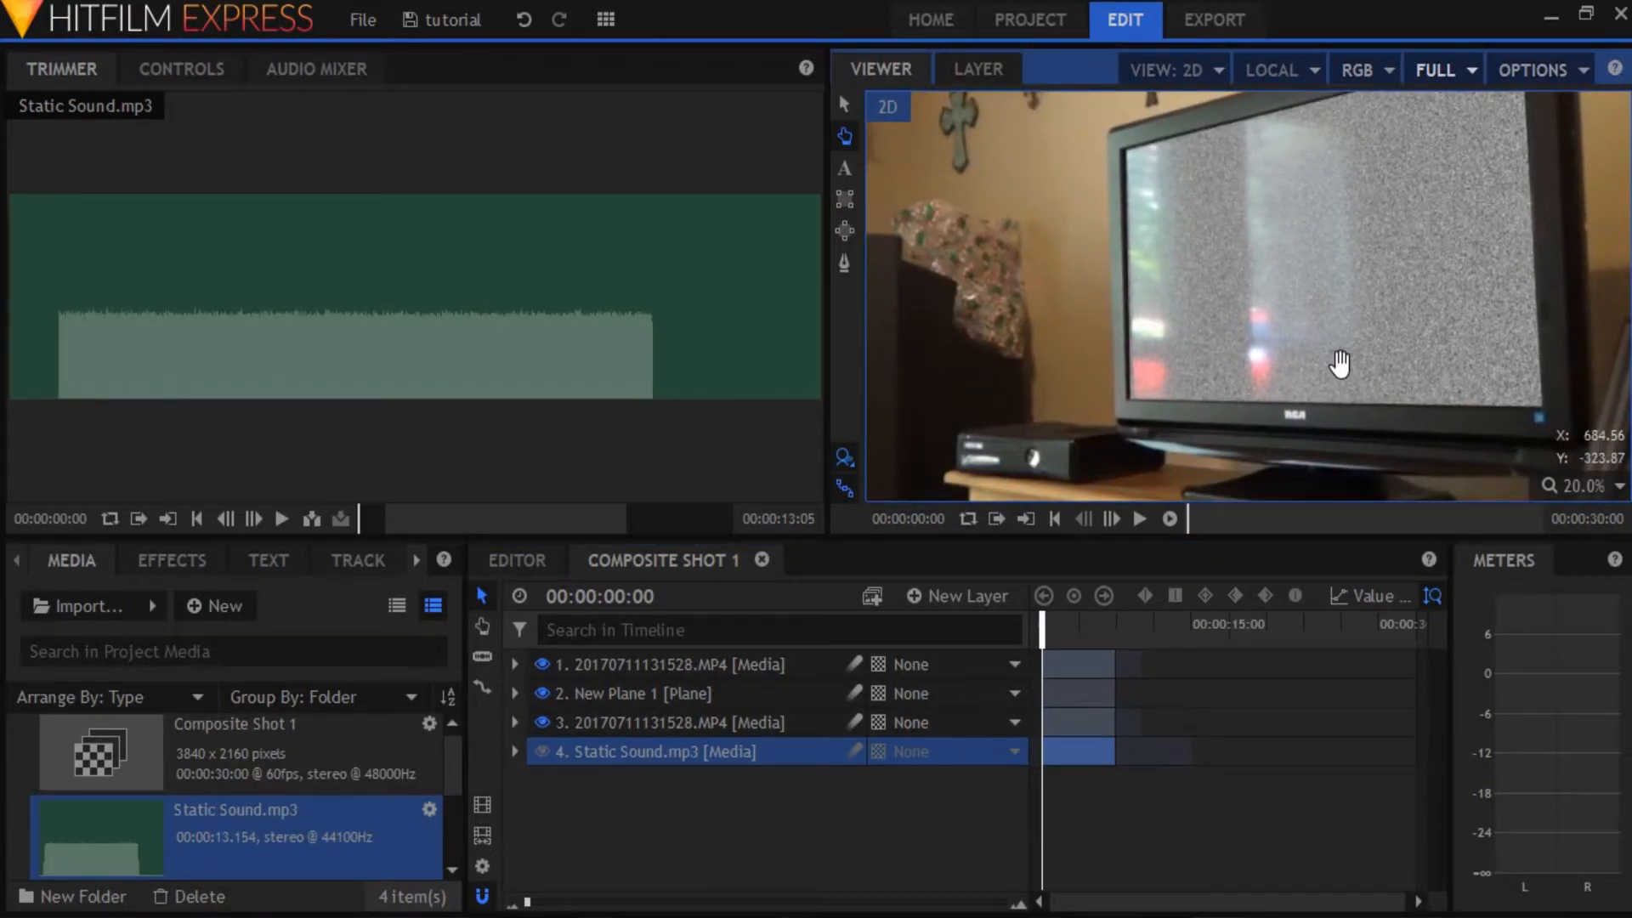
scroll(1274, 352, down, 1)
mouse_move(1268, 364)
mouse_down()
mouse_move(1224, 344)
mouse_move(1247, 350)
mouse_up()
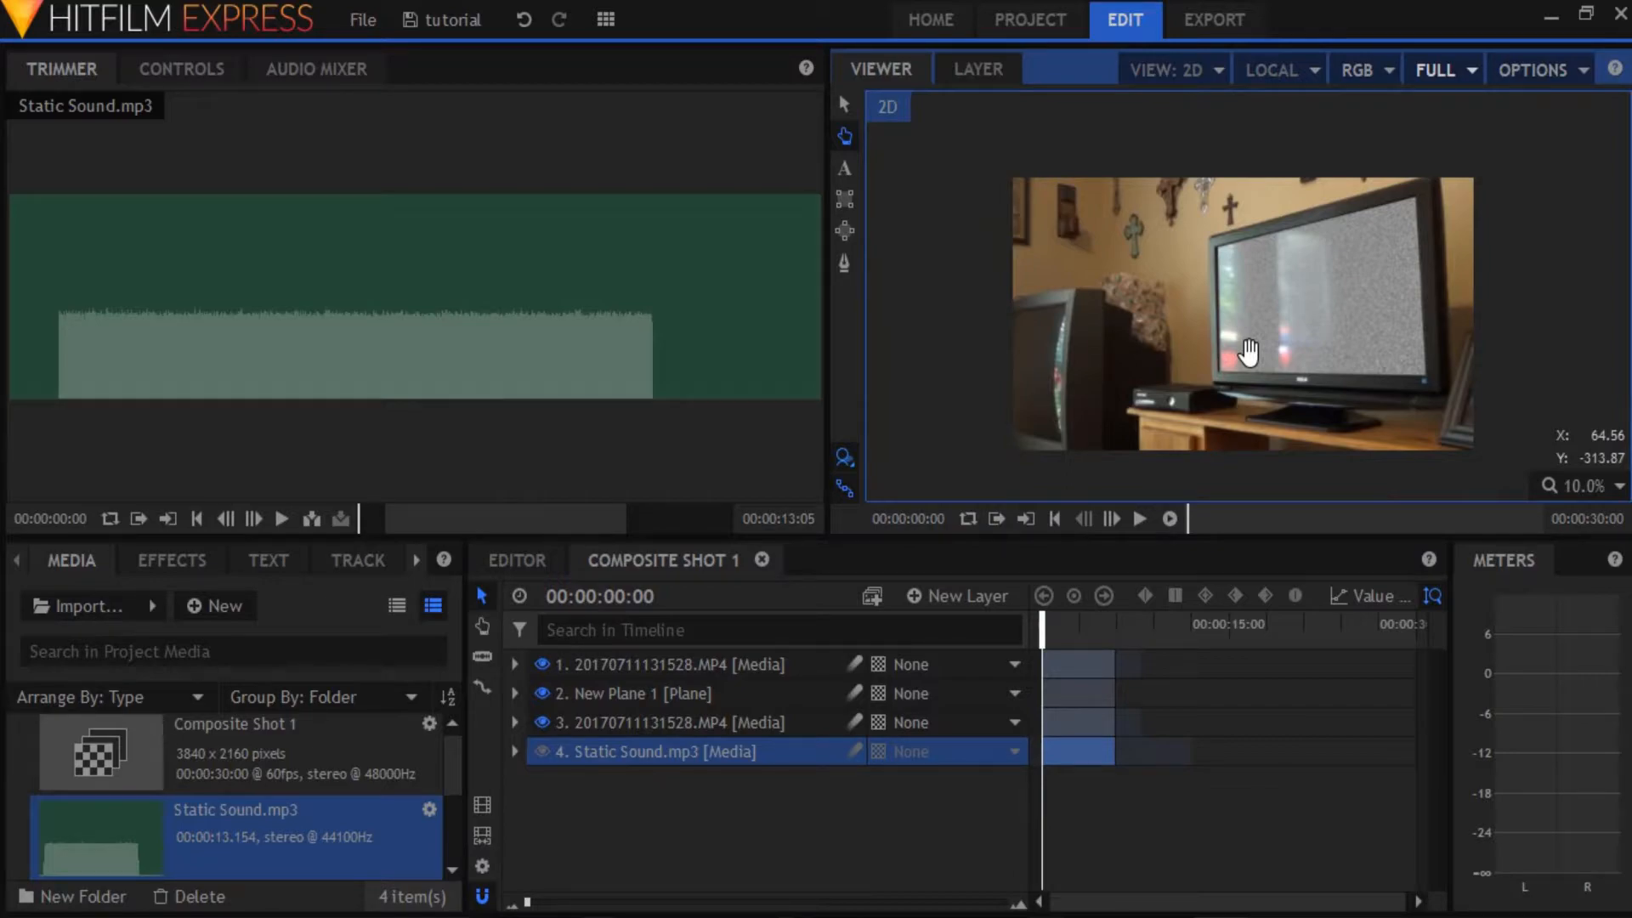